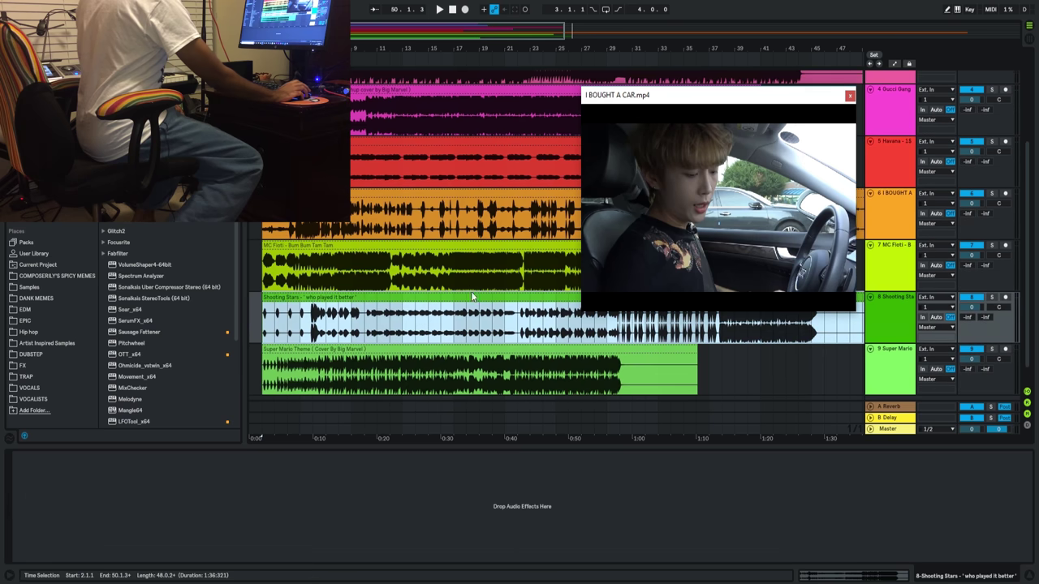
Collapse the nine imported song tracks and add empty audio tracks below them.
left_click(516, 225)
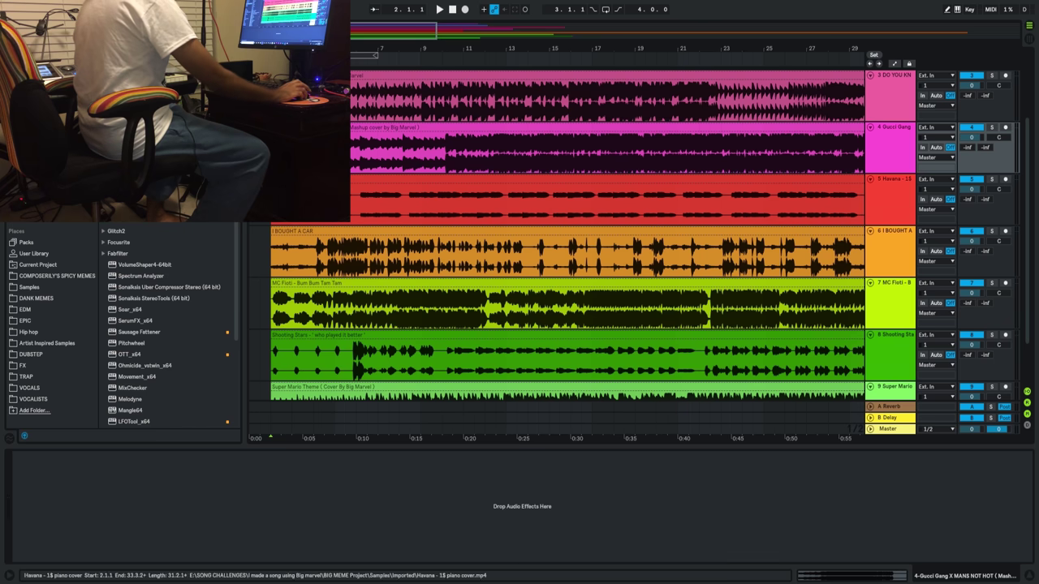
scroll(343, 223, "up", 2)
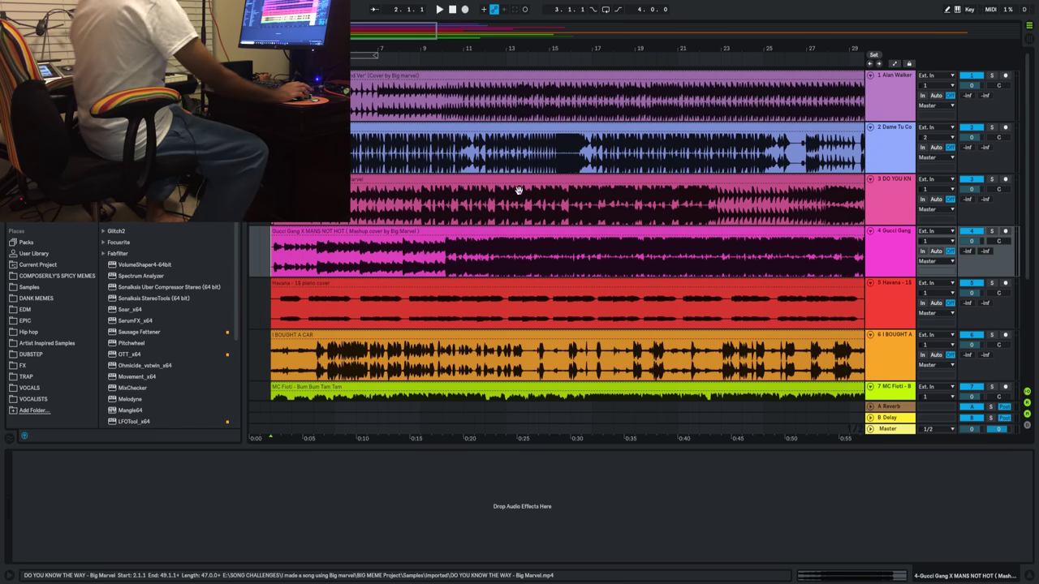
key("ctrl+alt+b")
key("shift+Tab")
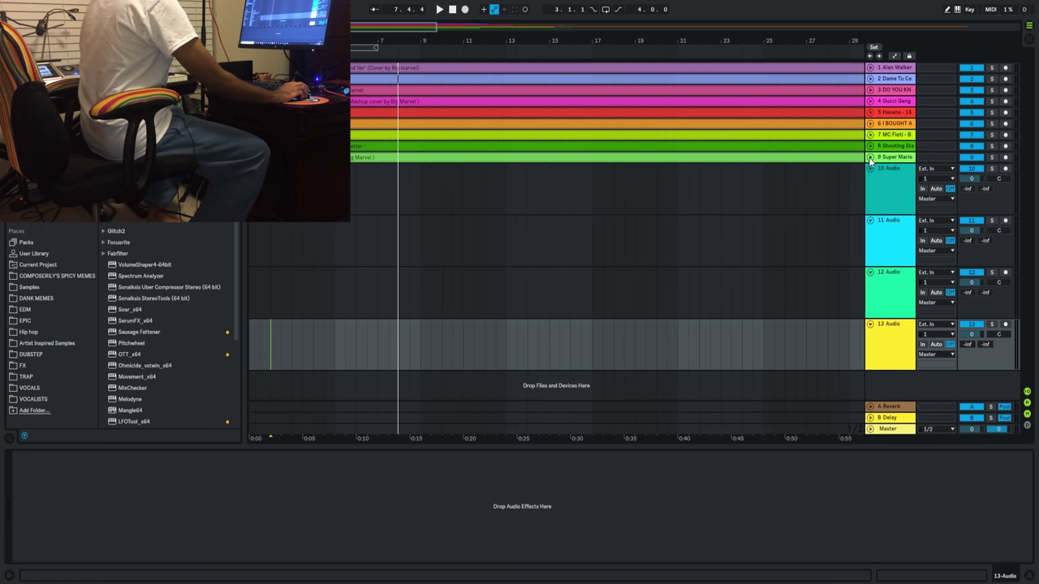
left_click(869, 157)
left_click_drag(634, 42, 498, 20)
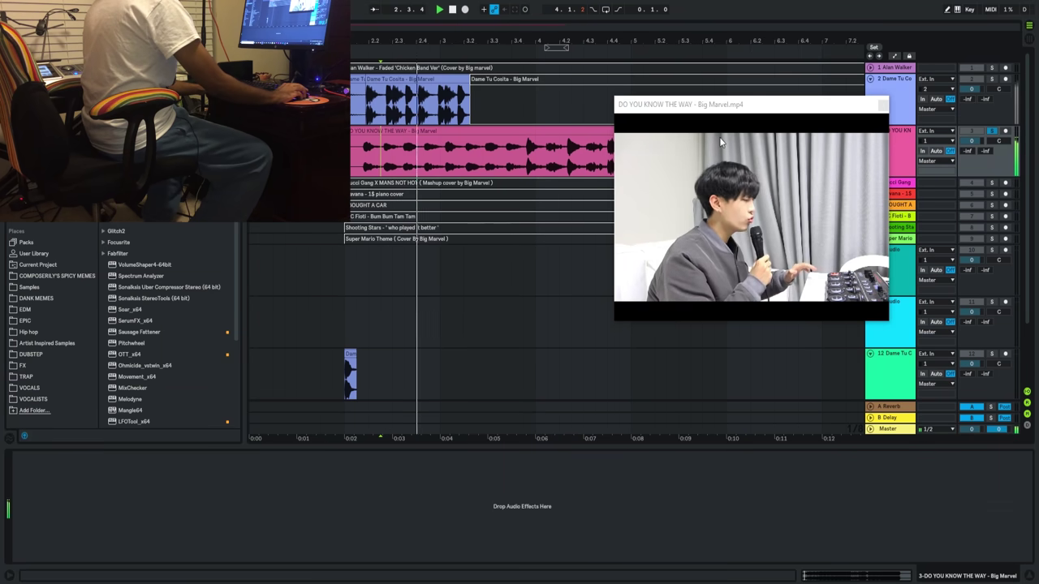
Move the video preview aside and paste the copied Super Mario Theme sound at bar 2 on audio track 15.
left_click_drag(712, 115, 835, 112)
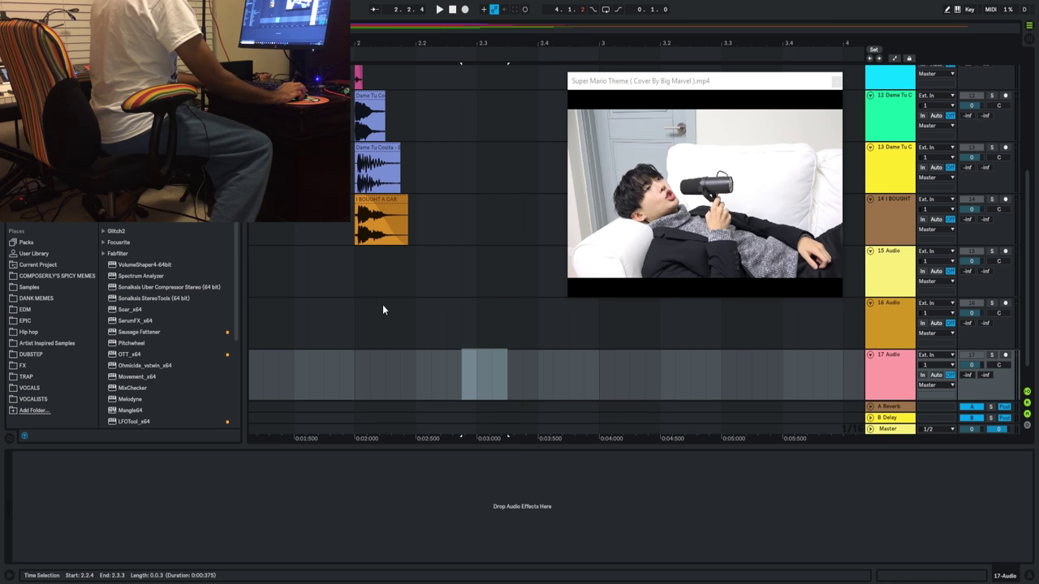
left_click(351, 282)
key("ctrl+v")
scroll(452, 284, "up", 2)
scroll(487, 235, "up", 5)
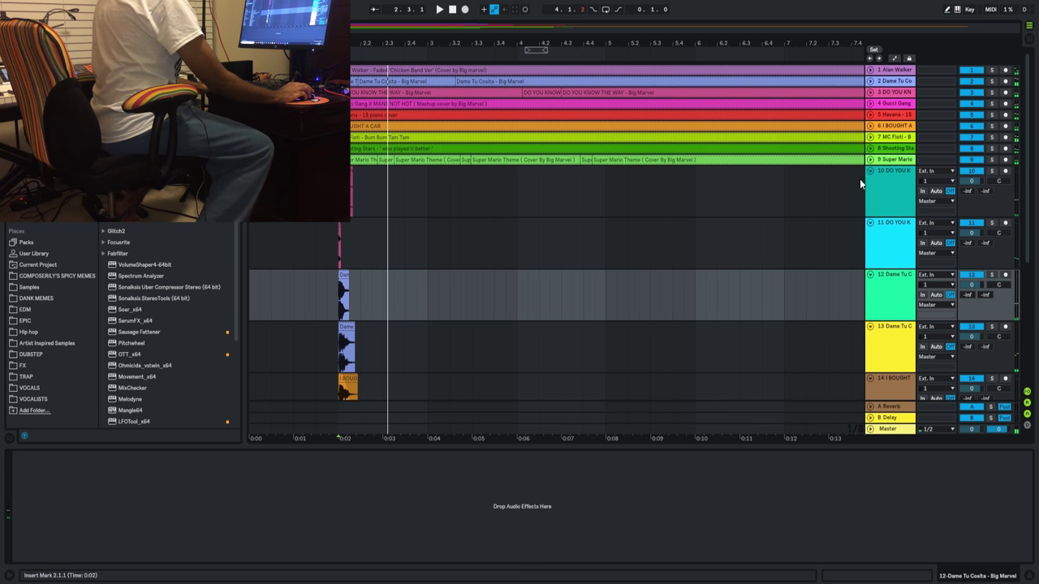
Place a note cut from the Shooting Stars song clip on a separate track below the song tracks.
scroll(868, 172, "down", 5)
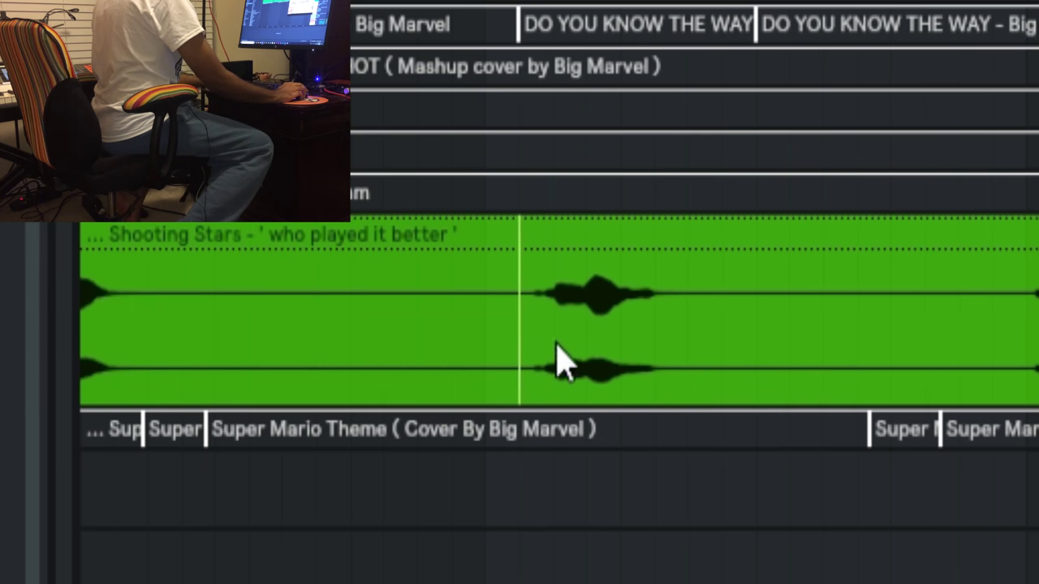
left_click_drag(564, 365, 548, 580)
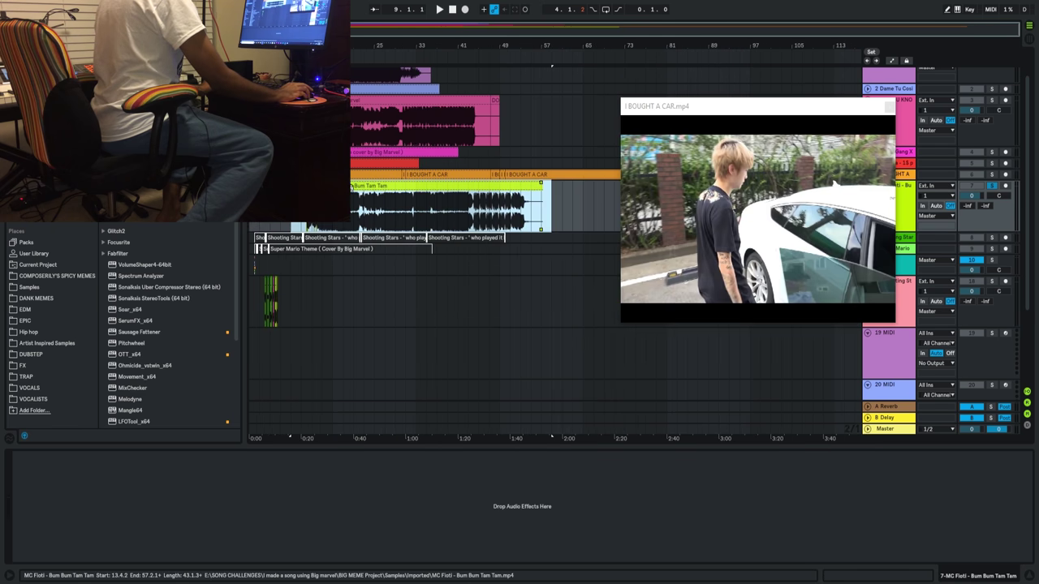
Audition the MC Fioti and I BOUGHT A CAR clips for usable sounds.
key("z")
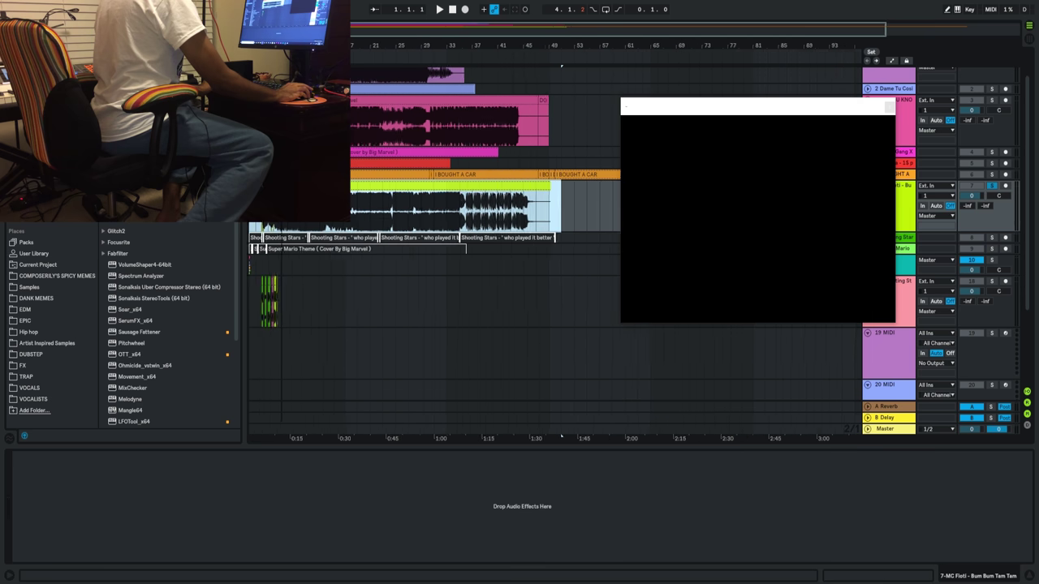
left_click(533, 225)
key("space")
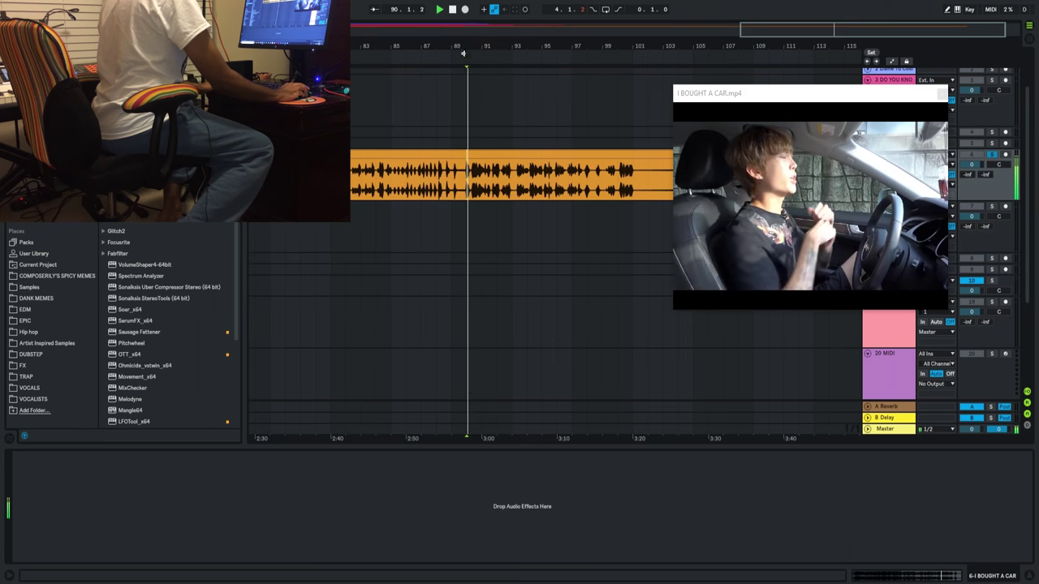
left_click(470, 195)
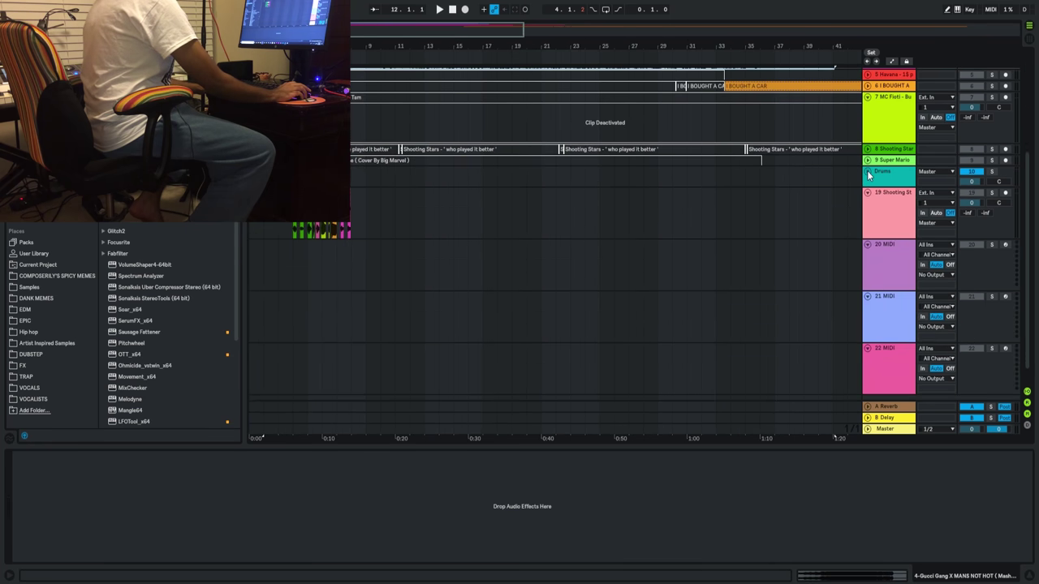
Expand the Drums group and reactivate the deactivated melody clips on track 19.
left_click(866, 175)
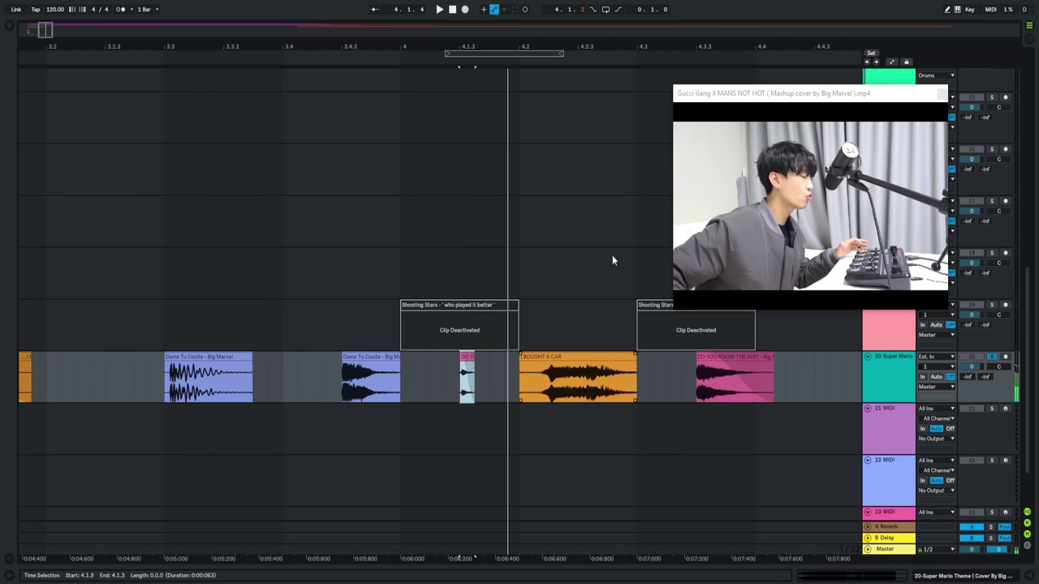
left_click(458, 358)
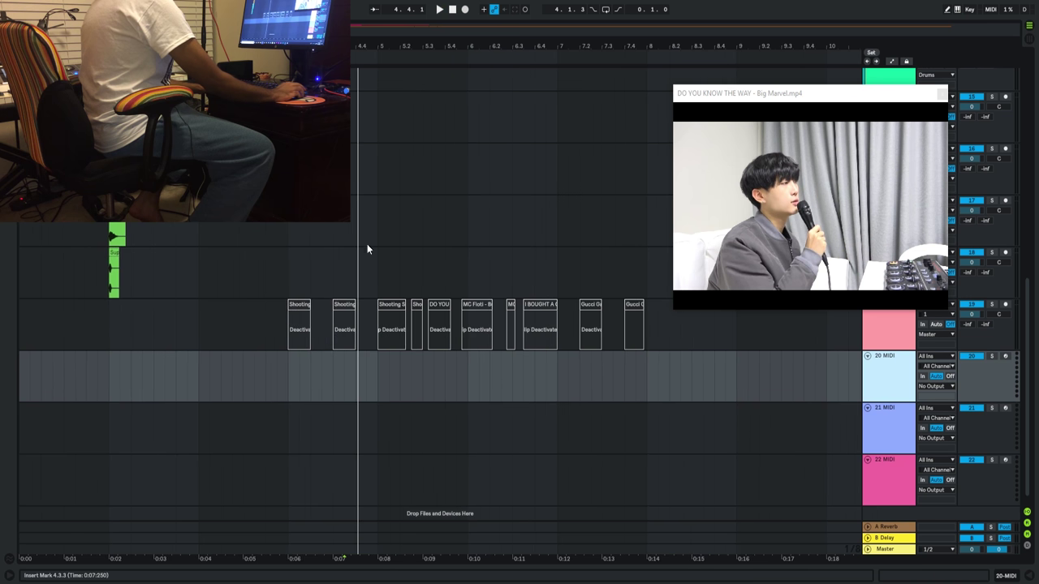
left_click_drag(280, 321, 652, 322)
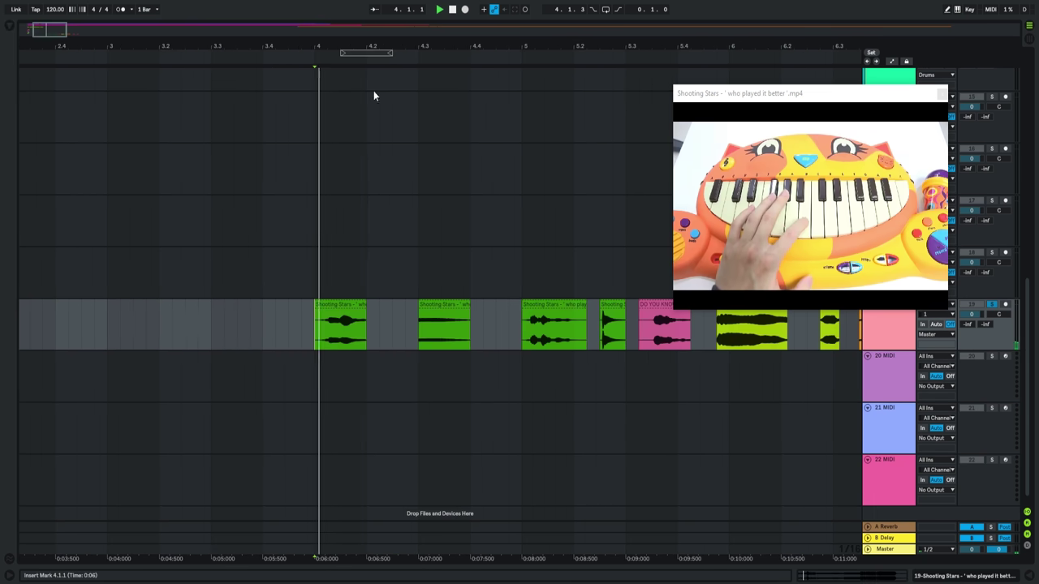
Play the melody clips on track 19 from bar 4 and check the Shooting Stars notes.
left_click(419, 334)
key("space")
left_click(415, 335)
left_click(587, 339)
key("minus")
key("minus")
left_click(322, 353)
Review the sample tracks in the Drums group while the section from bar 3 to bar 7 plays.
scroll(587, 430, "up", 5)
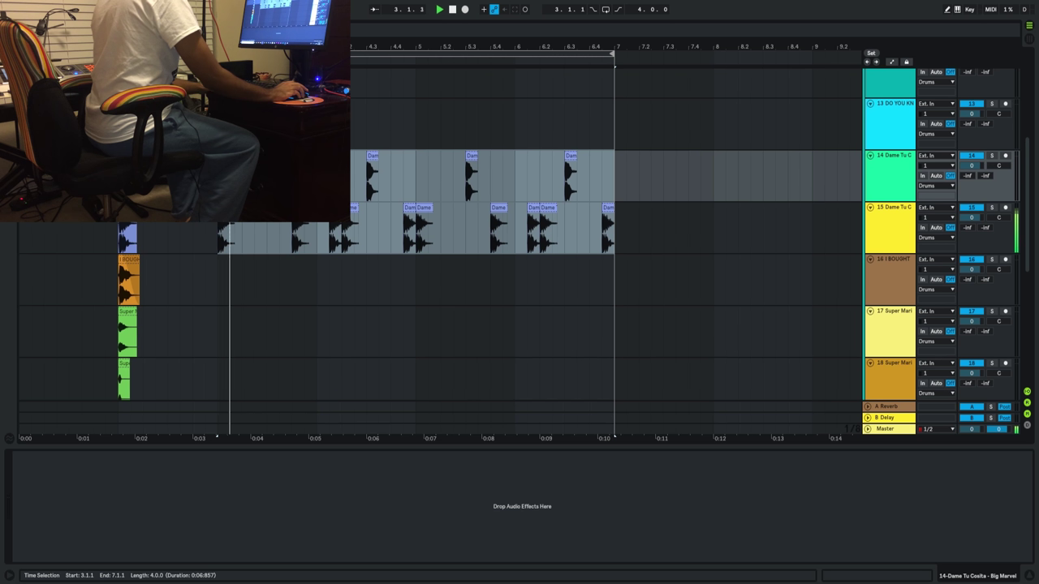
scroll(499, 81, "up", 2)
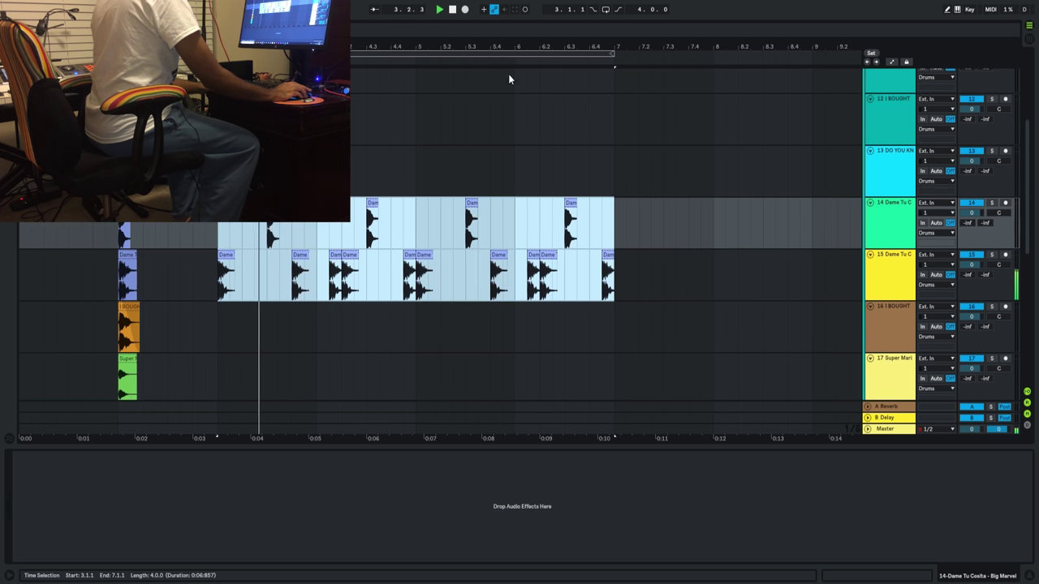
scroll(406, 222, "down", 2)
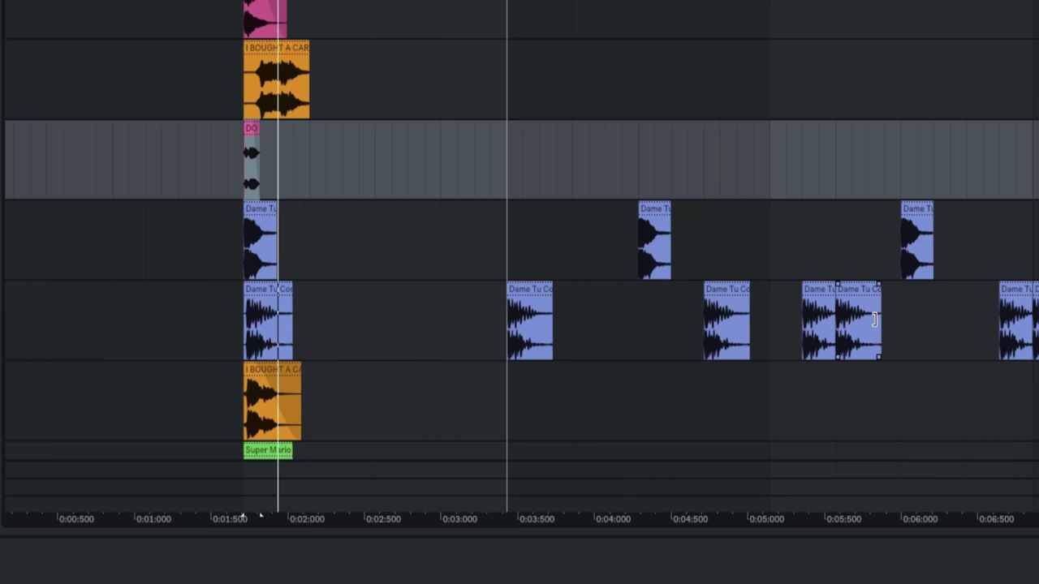
left_click(266, 398)
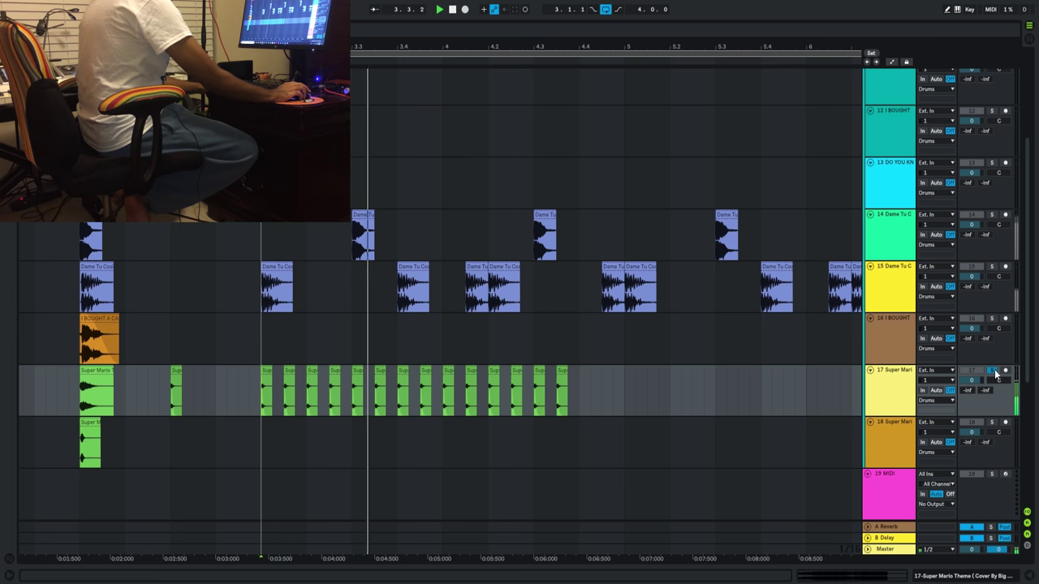
scroll(576, 409, "up", 3)
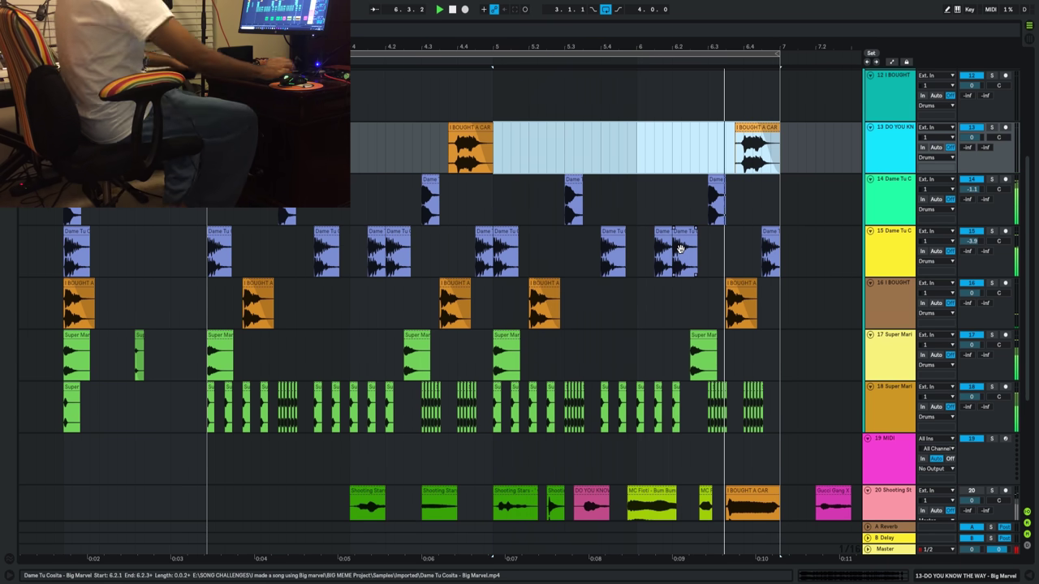
Collapse the Drums group to bring the melody track and the empty MIDI tracks together.
left_click(638, 120)
key("Left")
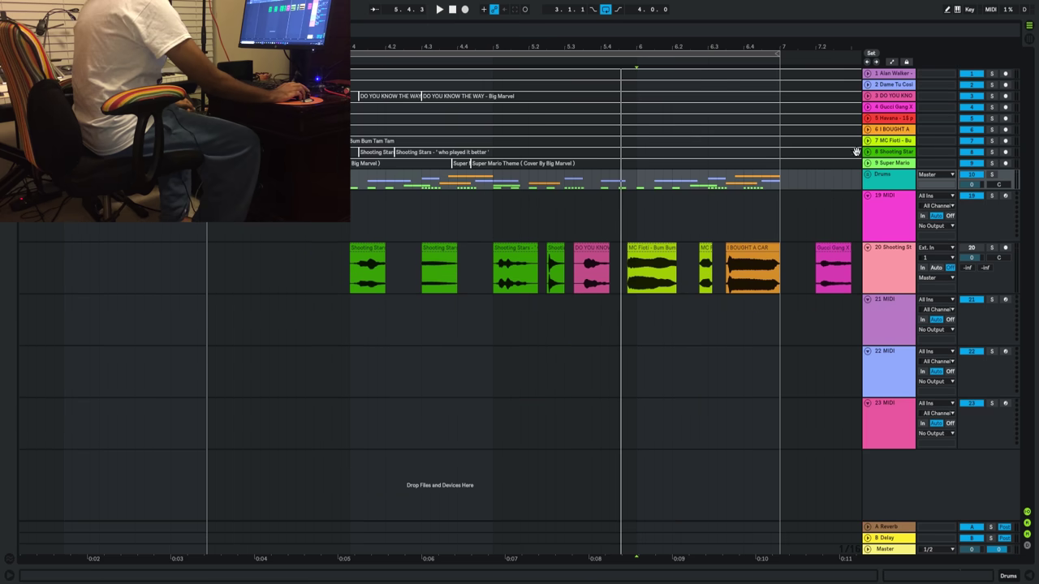
key("minus")
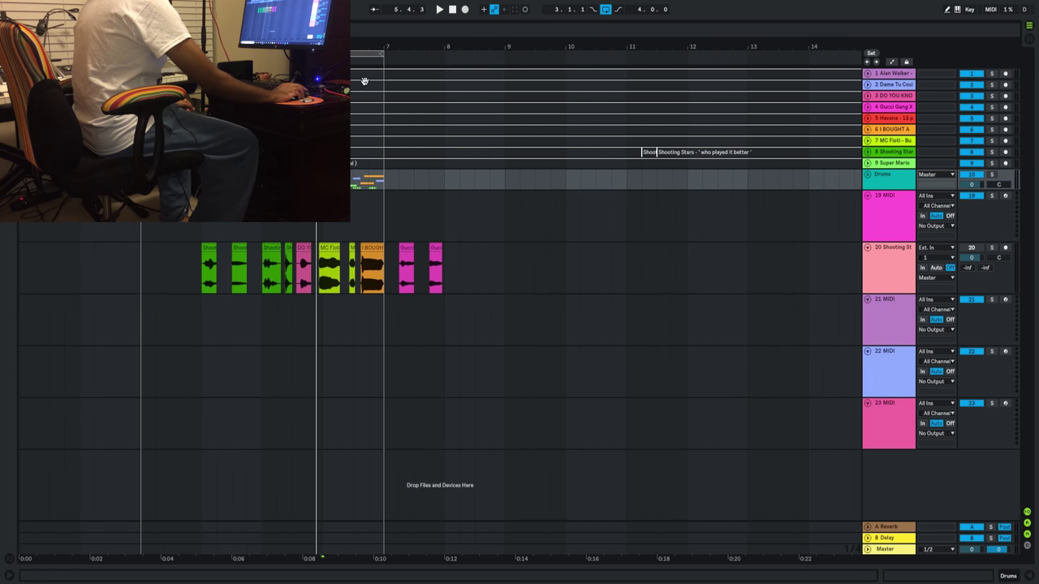
Put Simpler on MIDI track 19 and duplicate it to make five Simpler tracks.
left_click(905, 219)
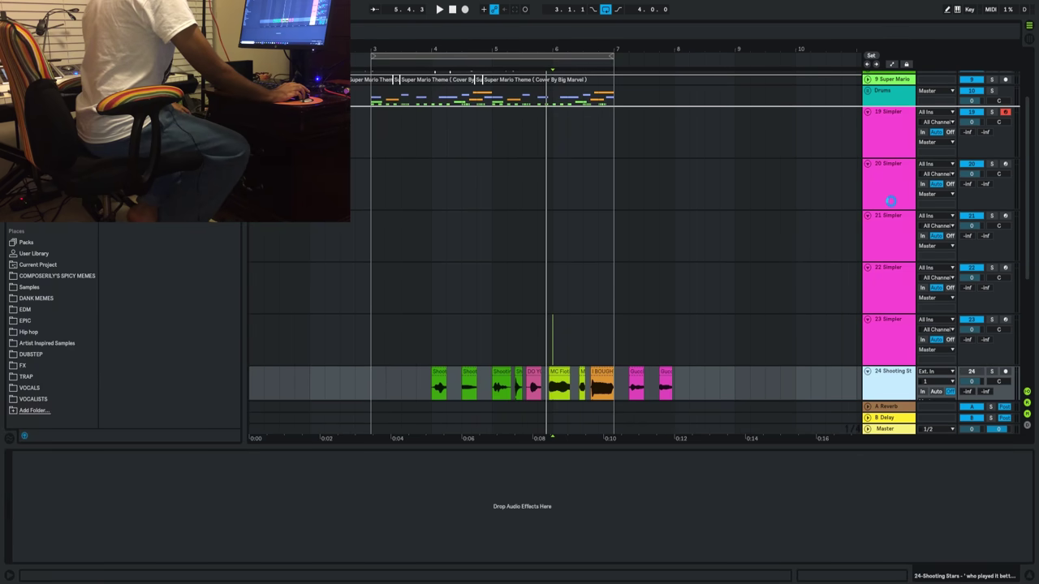
key("super+d")
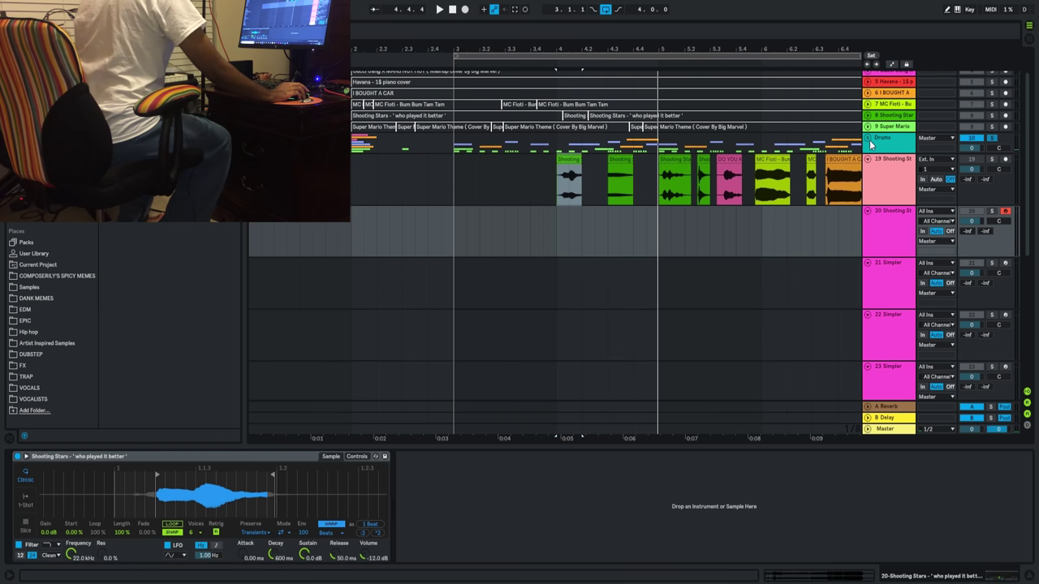
Expand the Drums group and examine the arrangement of its drum clips.
left_click(920, 144)
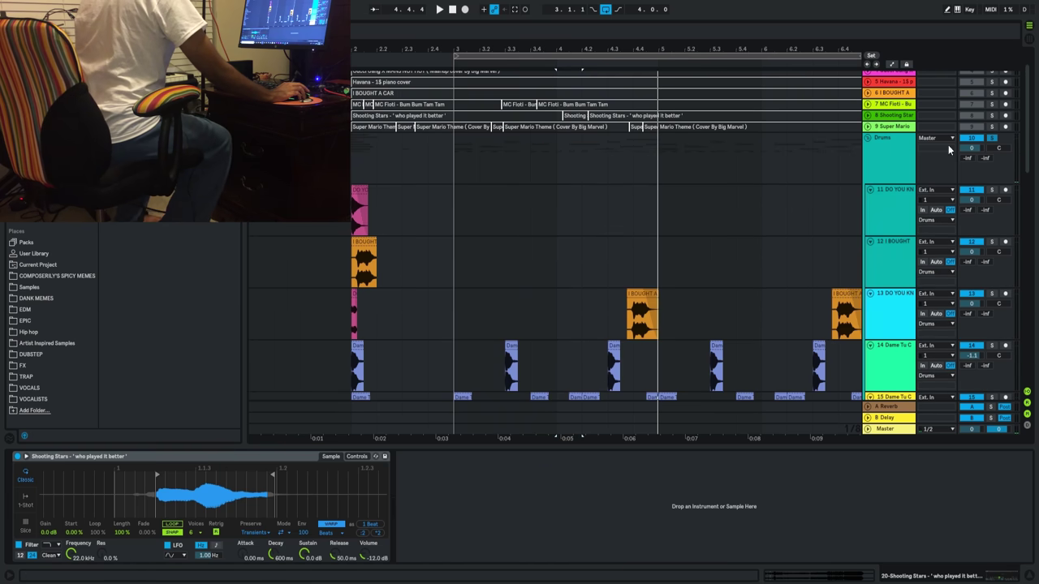
scroll(693, 192, "down", 3)
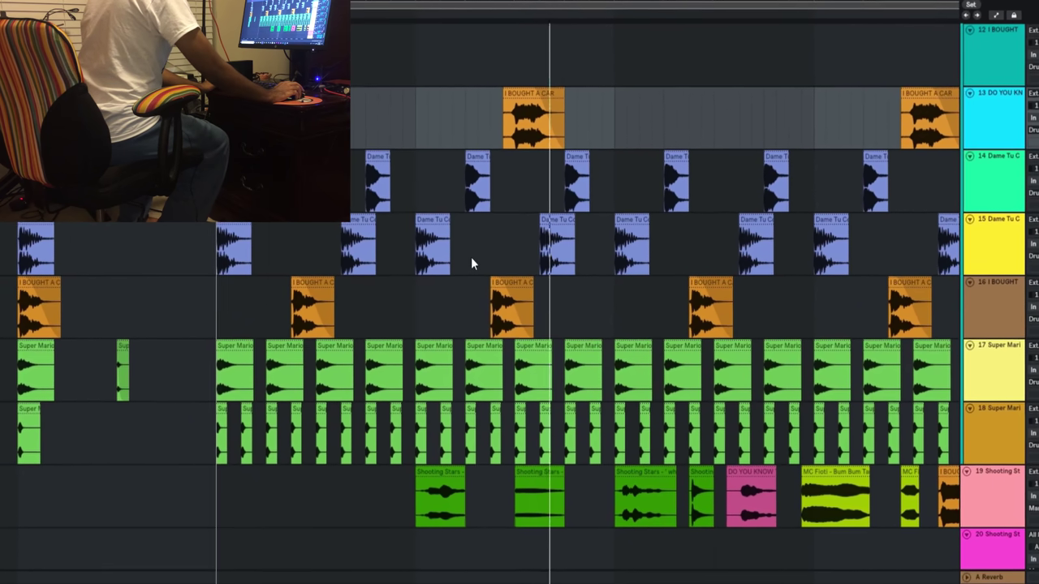
left_click_drag(480, 253, 480, 255)
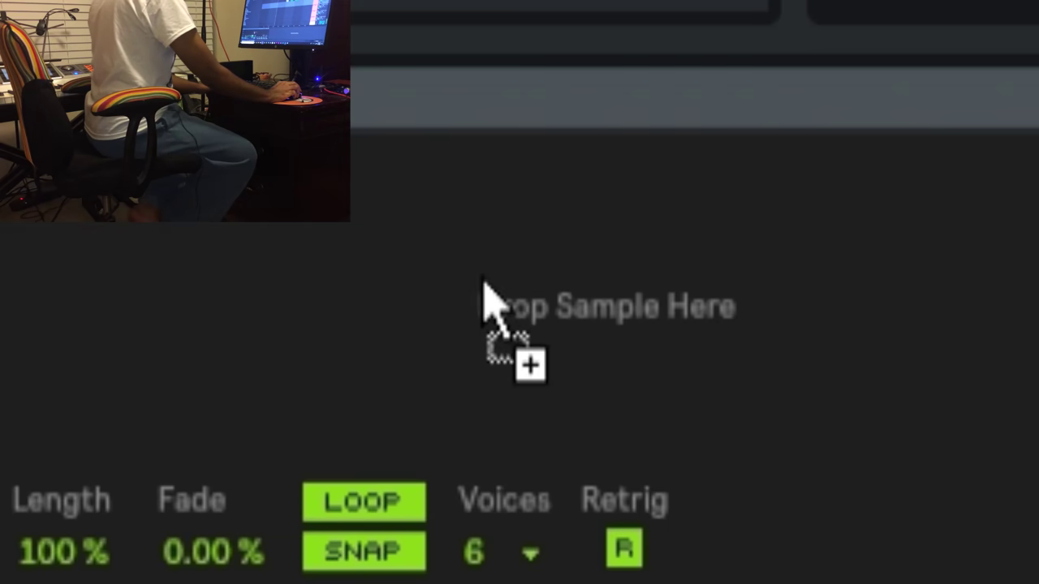
Load the Shooting Stars note at 4.3 into the empty Simpler on track 21.
left_click_drag(483, 284, 483, 286)
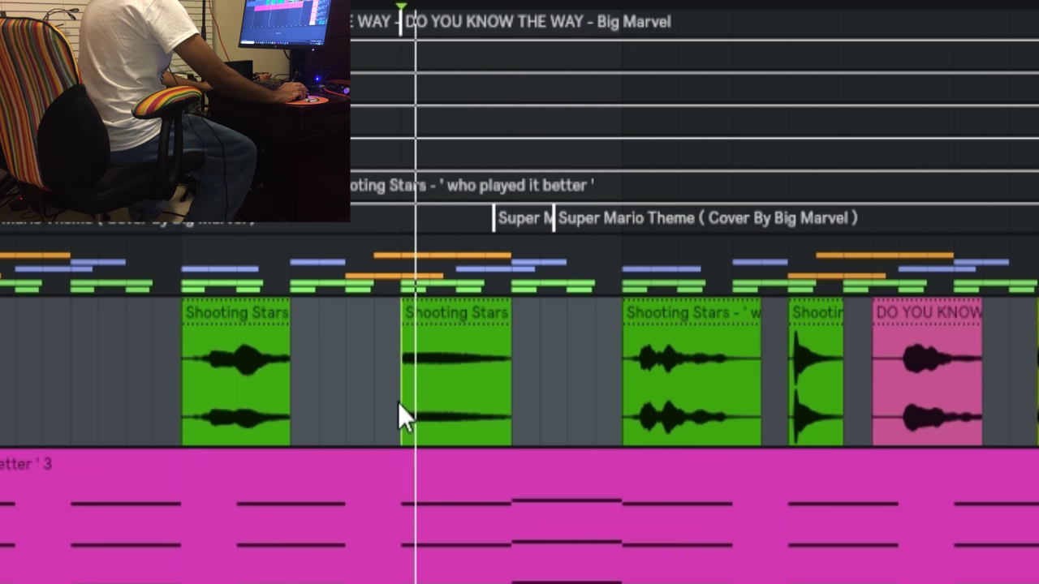
left_click(442, 307)
left_click(907, 300)
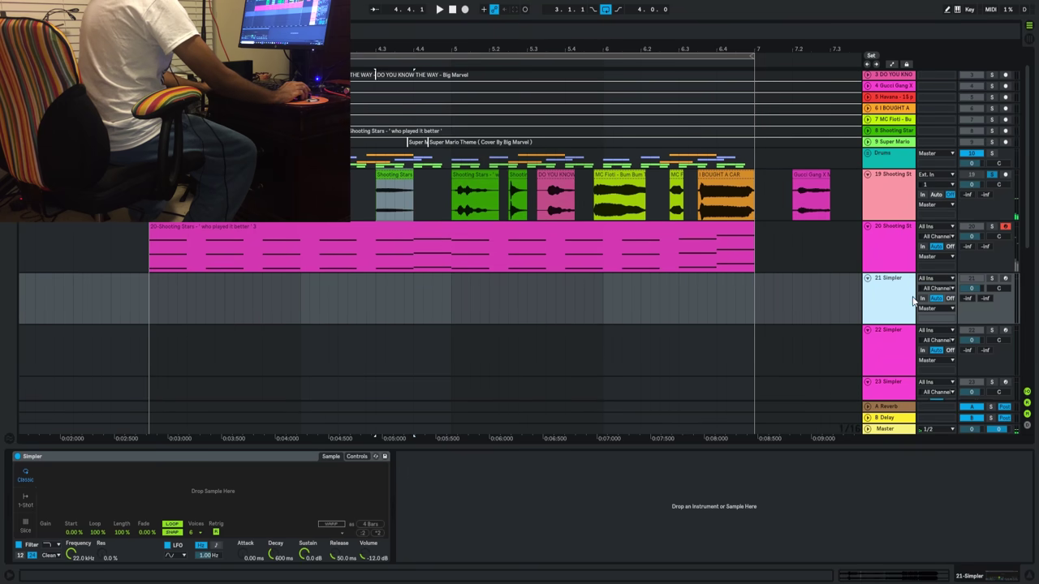
left_click_drag(358, 243, 338, 529)
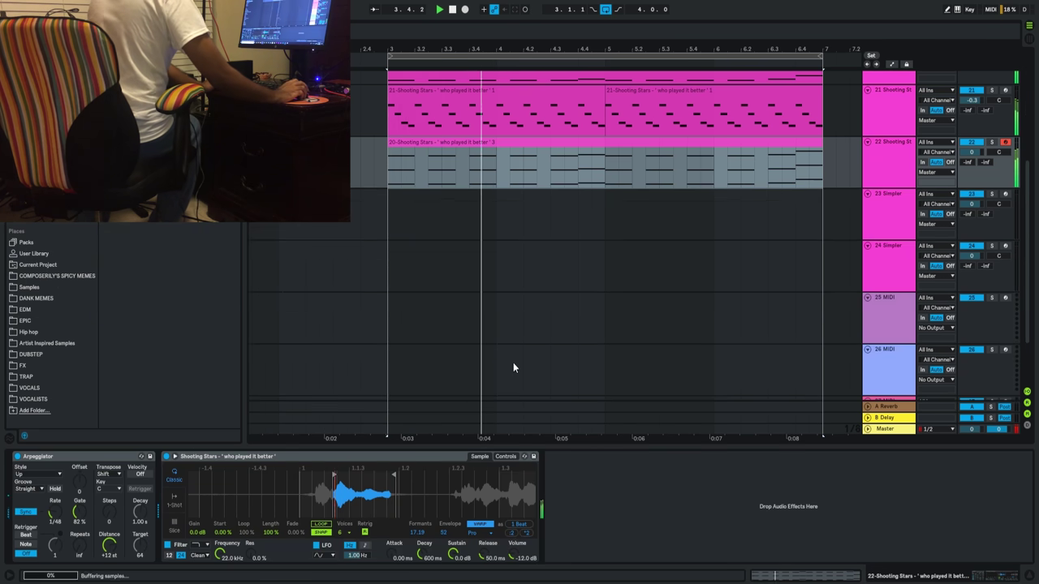
Inspect the Simpler settings on tracks 21 and 22.
scroll(503, 360, "up", 3)
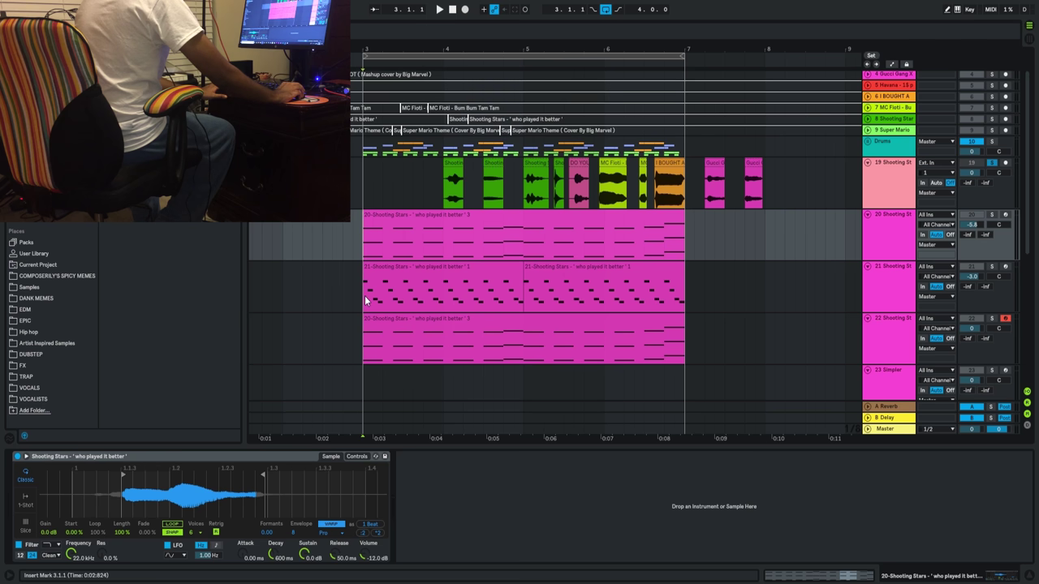
left_click(364, 297)
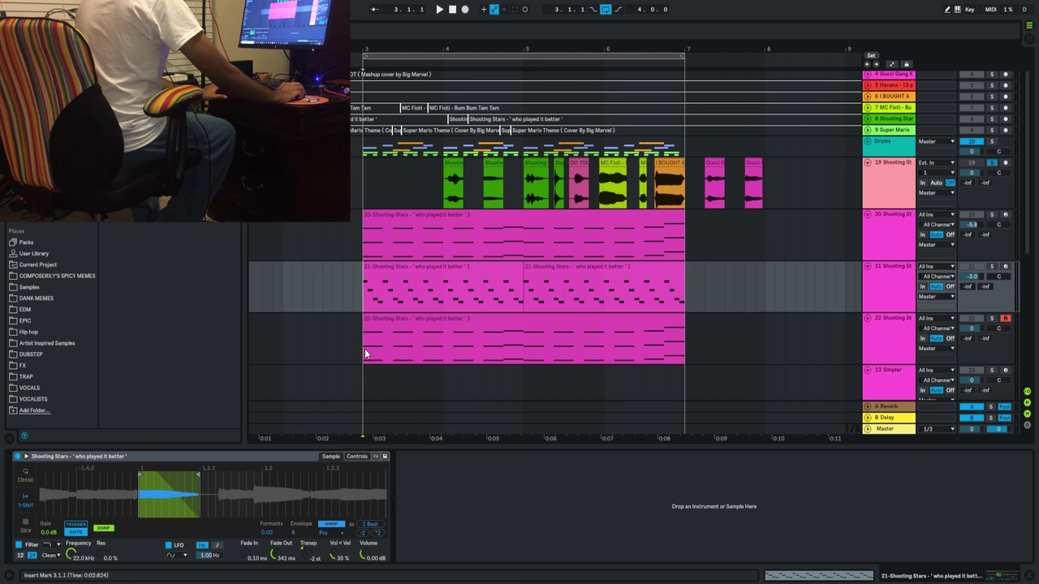
left_click(366, 349)
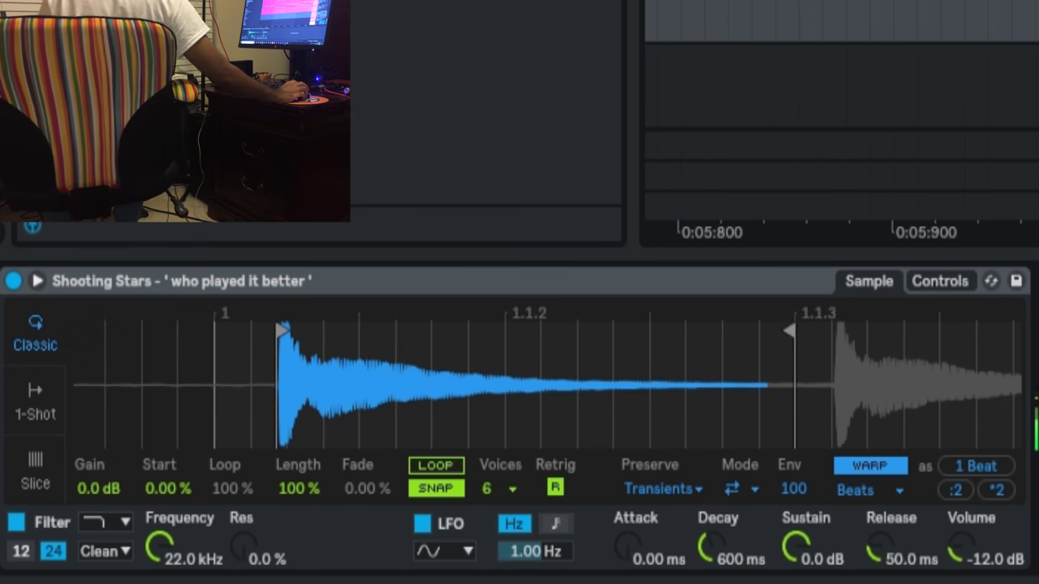
Open the Simpler's transpose control, and set the warp mode of track 23's Simpler to Pro.
left_click(941, 286)
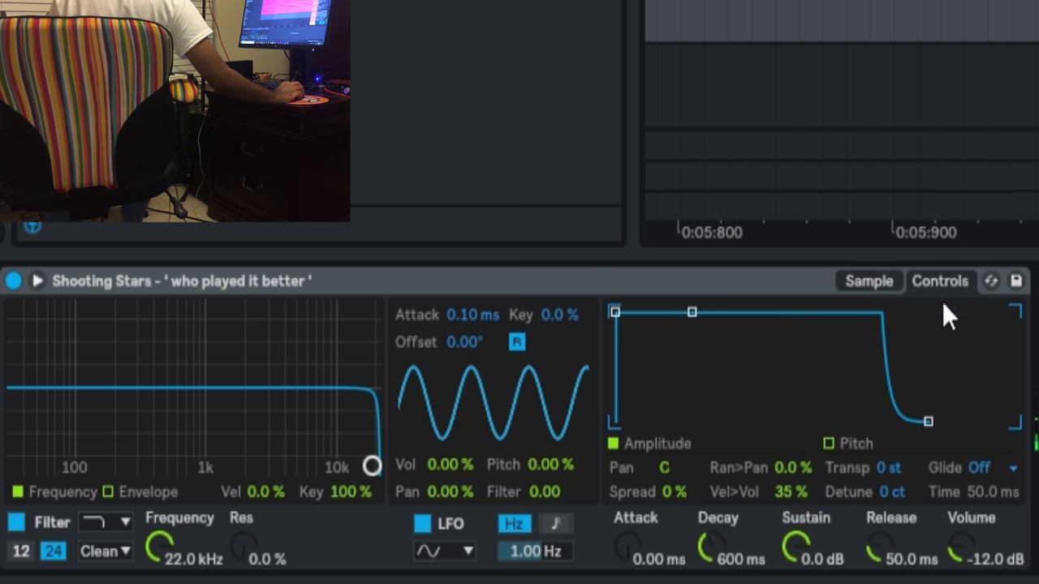
left_click(887, 471)
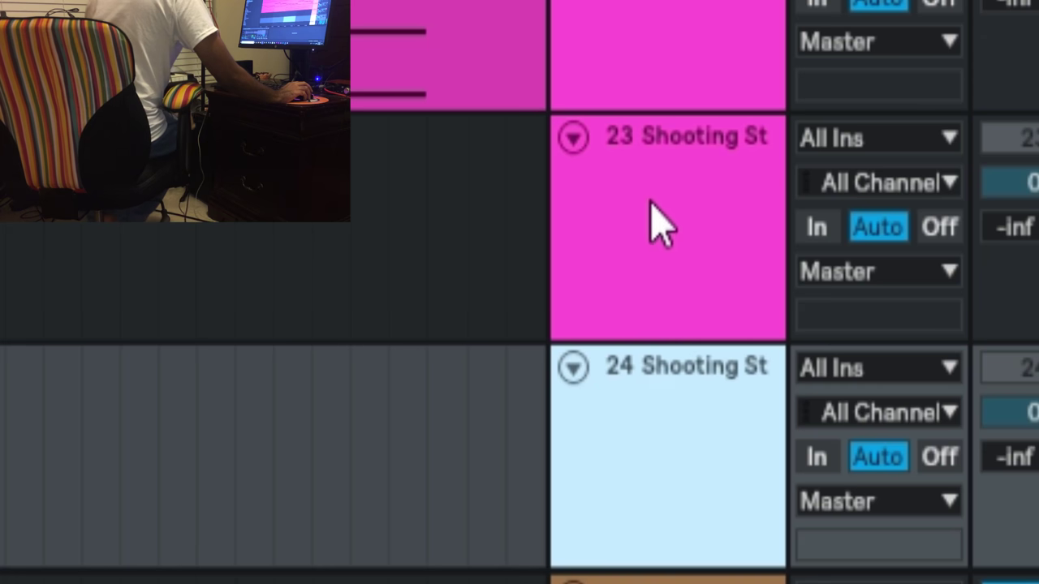
left_click(652, 224)
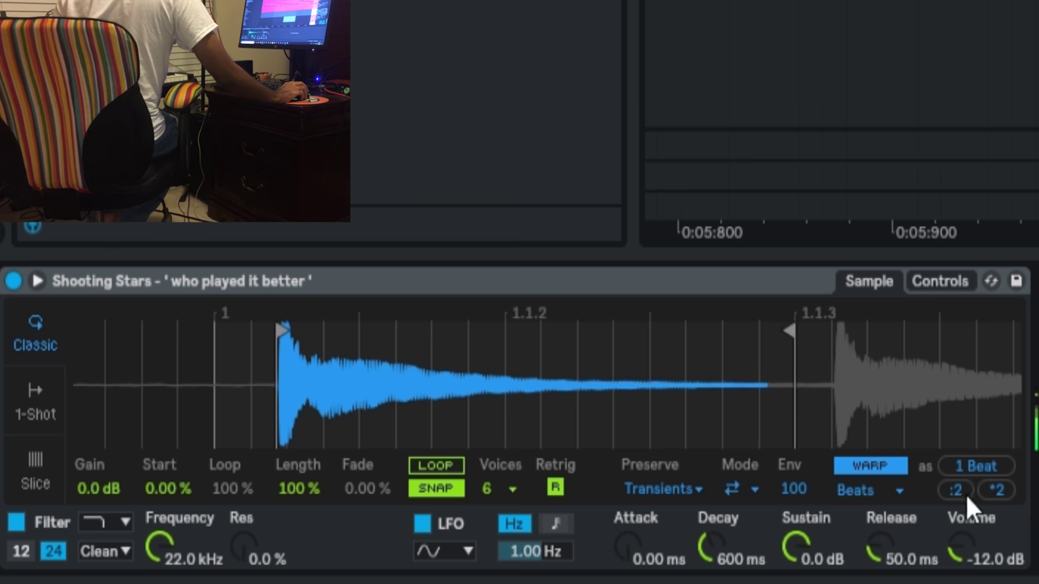
left_click(329, 532)
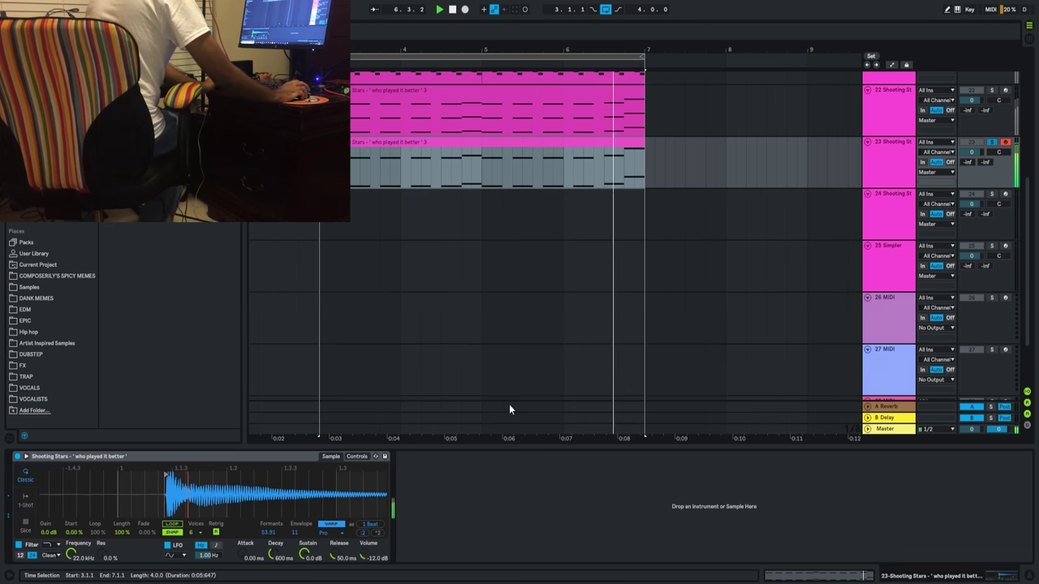
Switch soloing among the Simpler melody tracks and turn off track 24's solo to hear all tracks together.
scroll(632, 308, "up", 3)
left_click(988, 224)
scroll(551, 282, "up", 2)
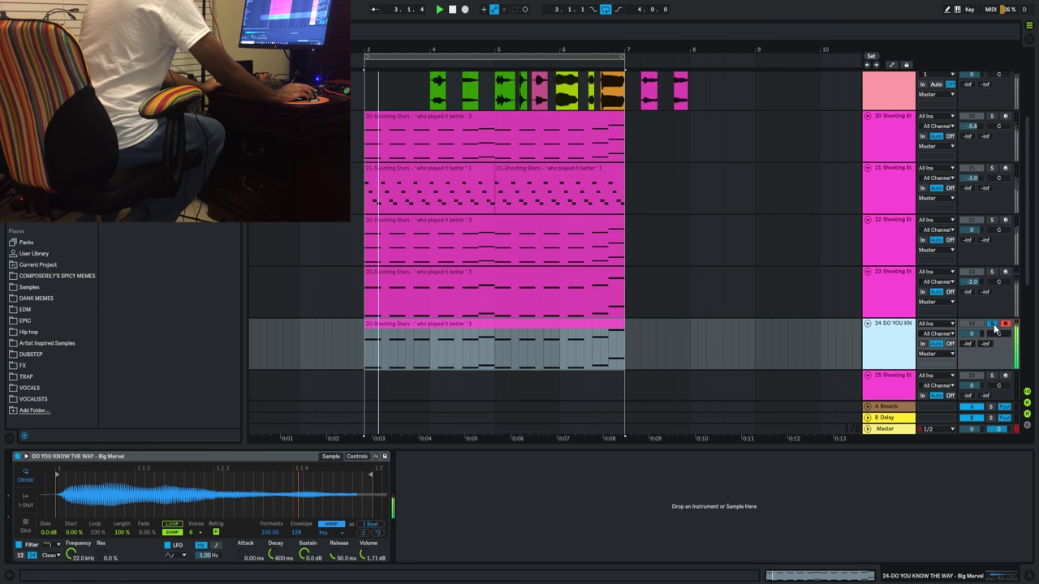
left_click(992, 325)
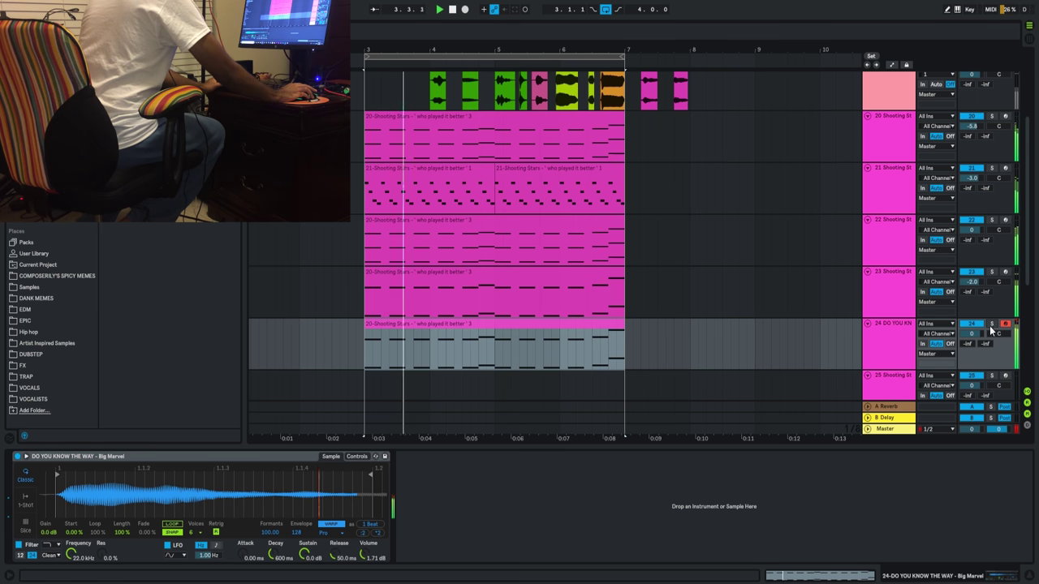
Review how the drum, chopped audio and Simpler melody clips line up between bars 3 and 7.
scroll(705, 326, "up", 5)
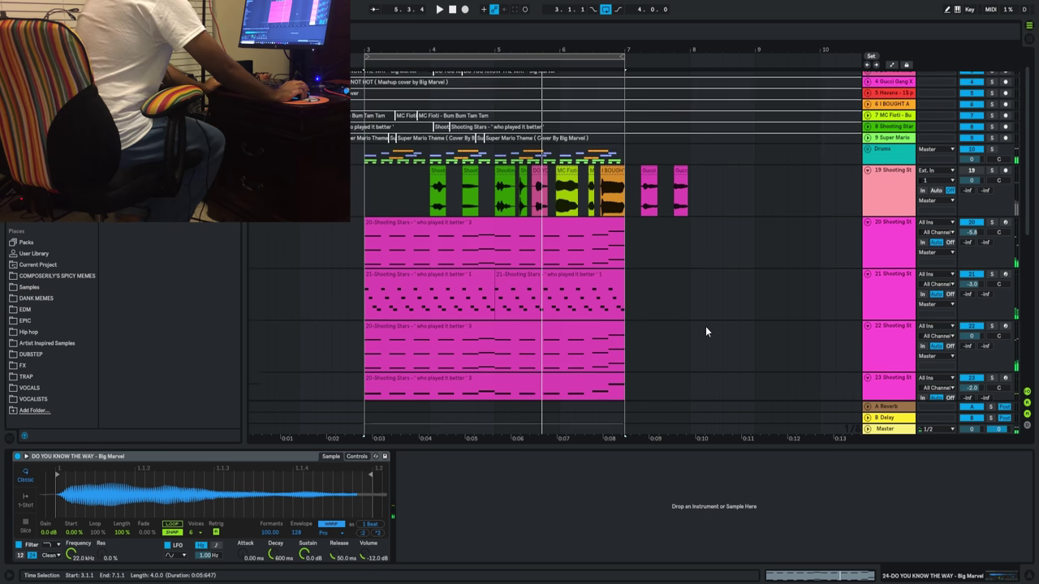
scroll(582, 234, "down", 3)
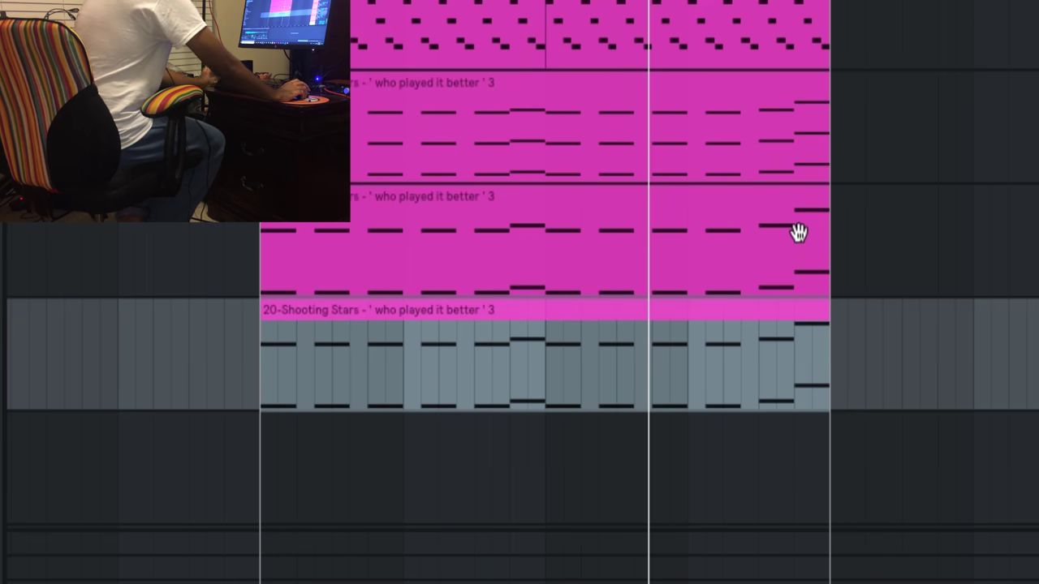
scroll(799, 232, "up", 3)
left_click(689, 66)
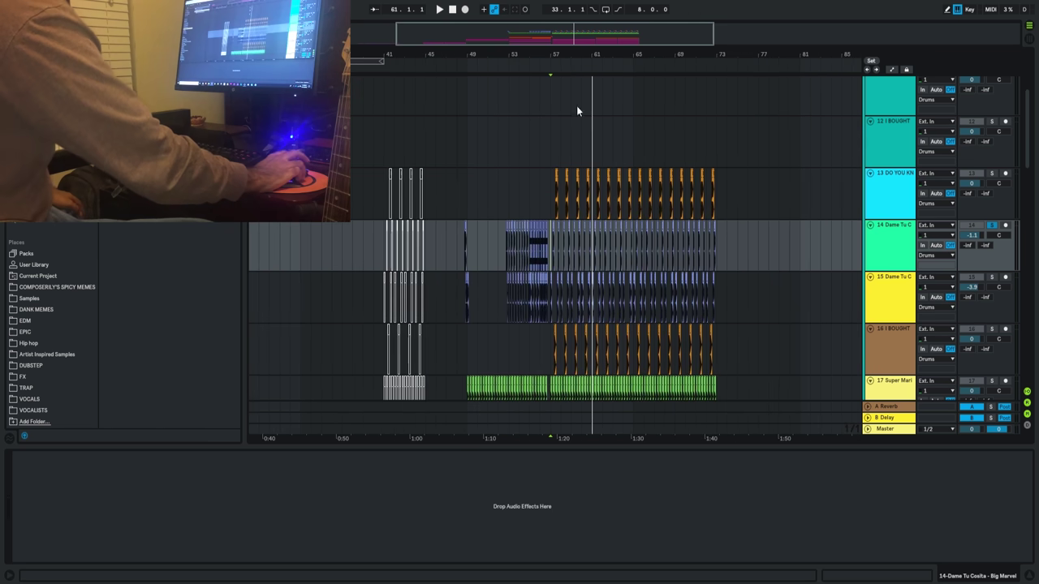
Inspect the Waves Tune Real-Time settings on the Gucci Gang melody track 24 and close the plug-in window.
scroll(591, 243, "down", 10)
scroll(585, 280, "down", 10)
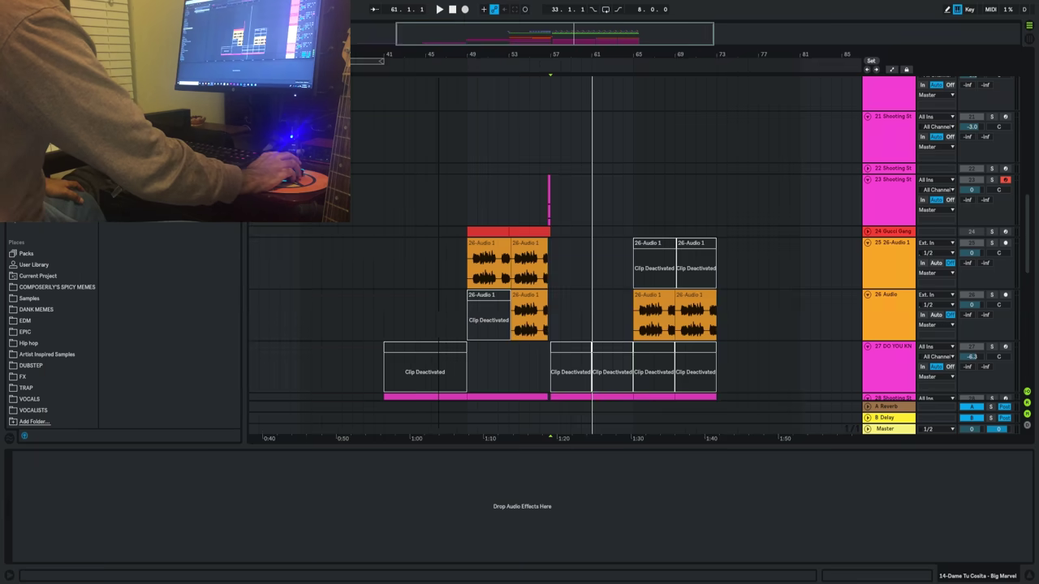
scroll(417, 241, "up", 10)
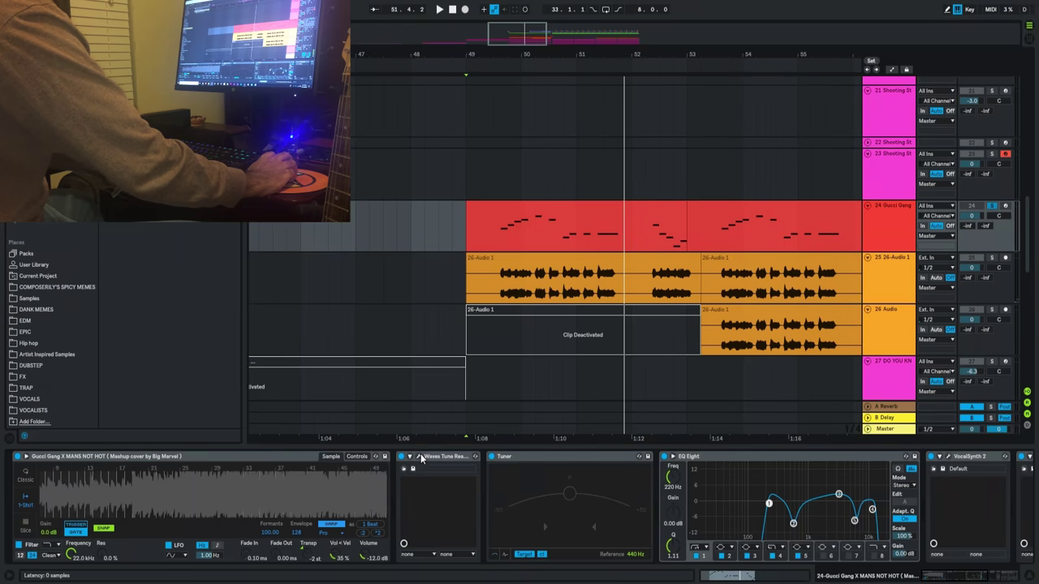
left_click(419, 456)
left_click_drag(385, 87, 409, 134)
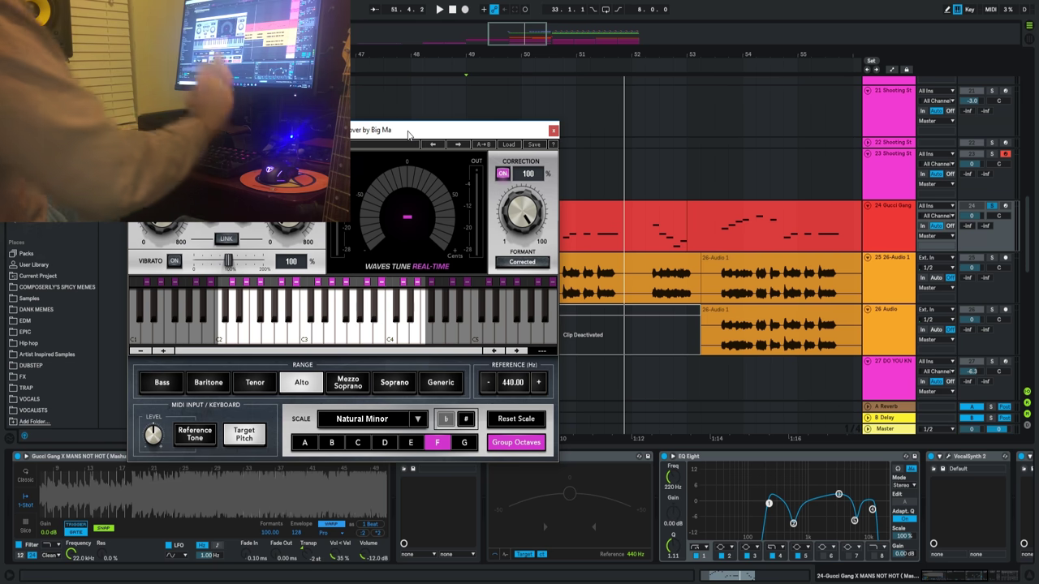
left_click(552, 130)
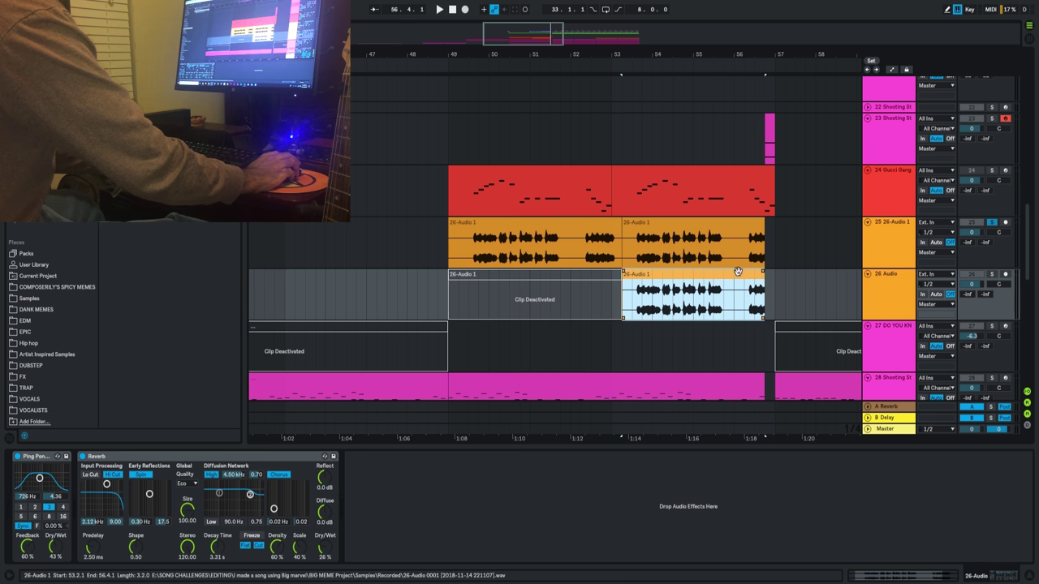
Play the soloed vocal clip on track 26 Audio from bar 53.
scroll(911, 250, "down", 2)
left_click_drag(745, 55, 700, 105)
scroll(517, 185, "down", 2)
left_click(517, 186)
key("space")
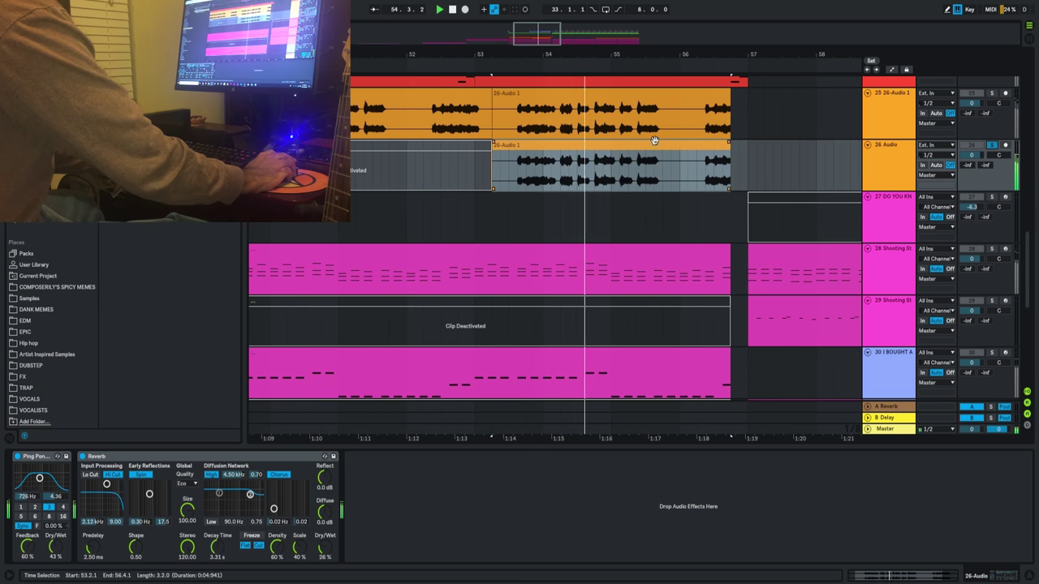
Inspect the OTT compressor settings on the Shooting Stars track 28 and close the plug-in window.
scroll(714, 178, "down", 2)
key("minus")
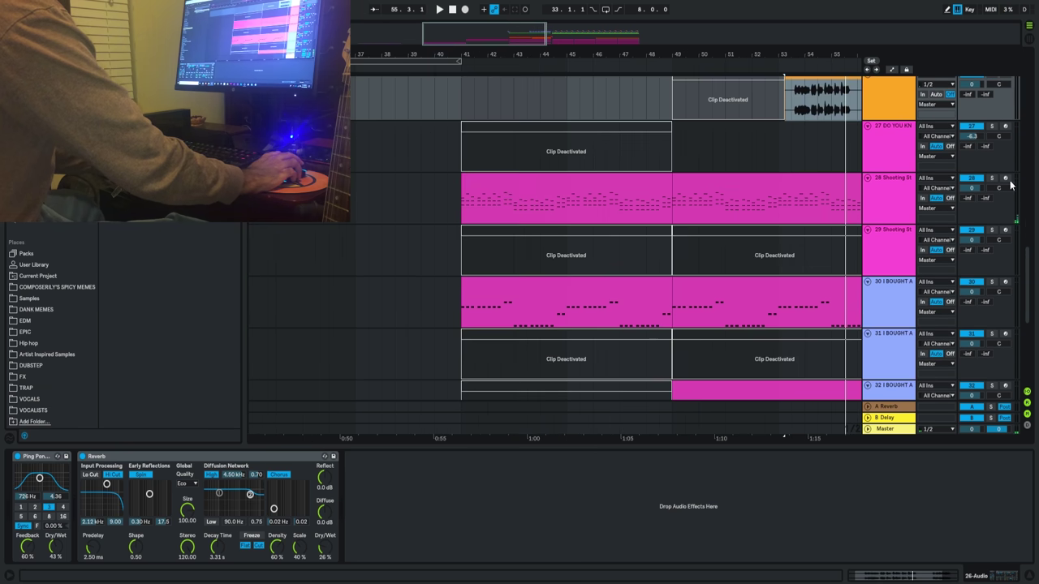
scroll(935, 209, "down", 3)
scroll(451, 205, "up", 3)
left_click(899, 201)
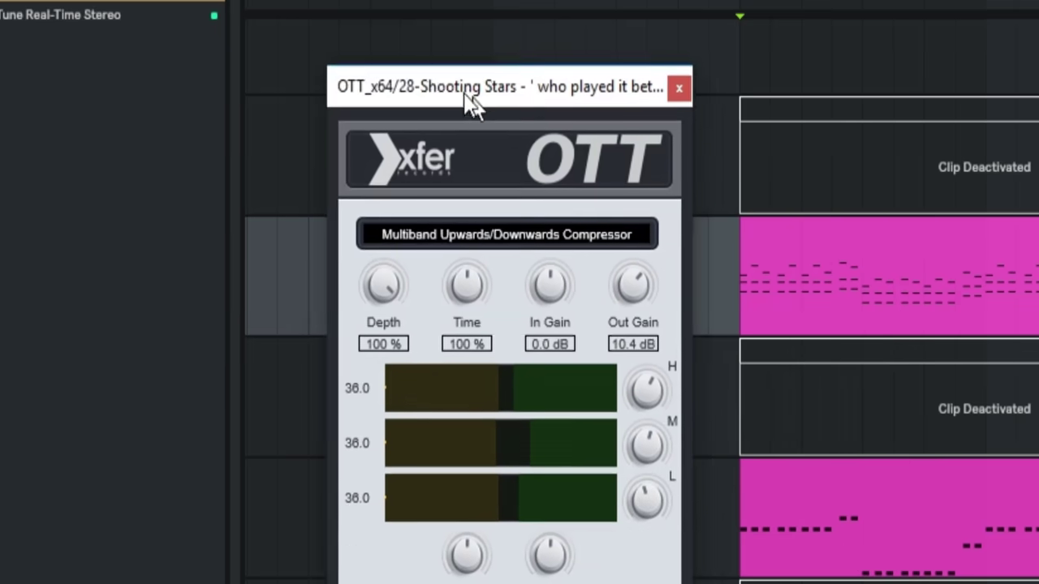
left_click_drag(554, 107, 507, 79)
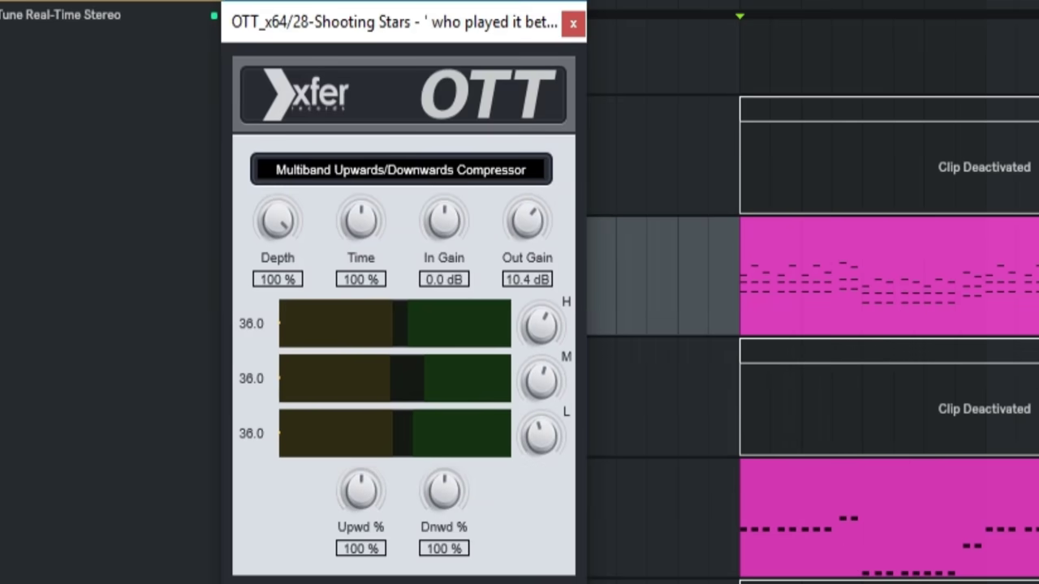
left_click(598, 73)
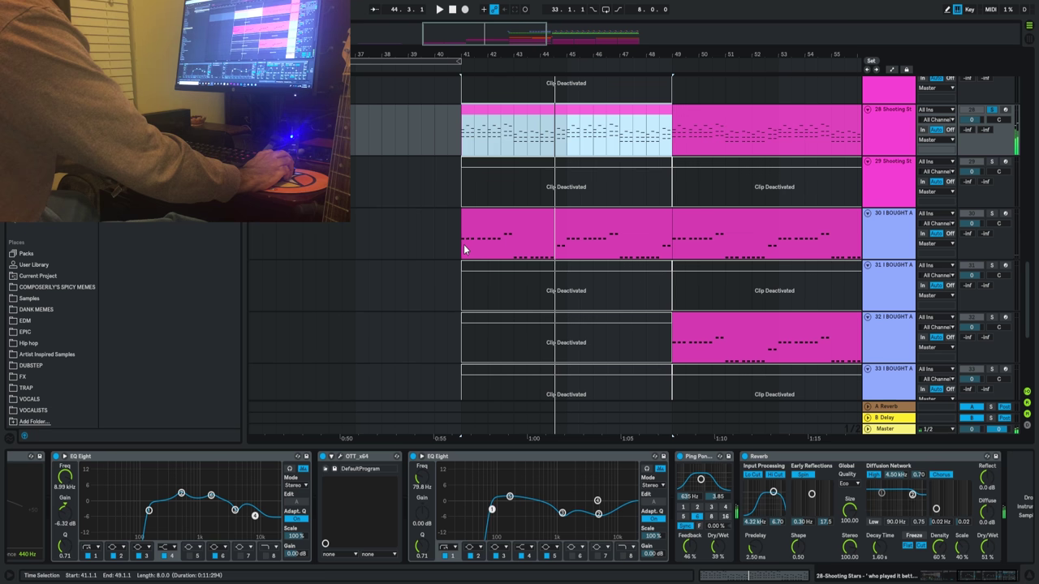
Examine the MIDI notes of the soloed clips on tracks 30, 35 and 33 during playback.
left_click(920, 210)
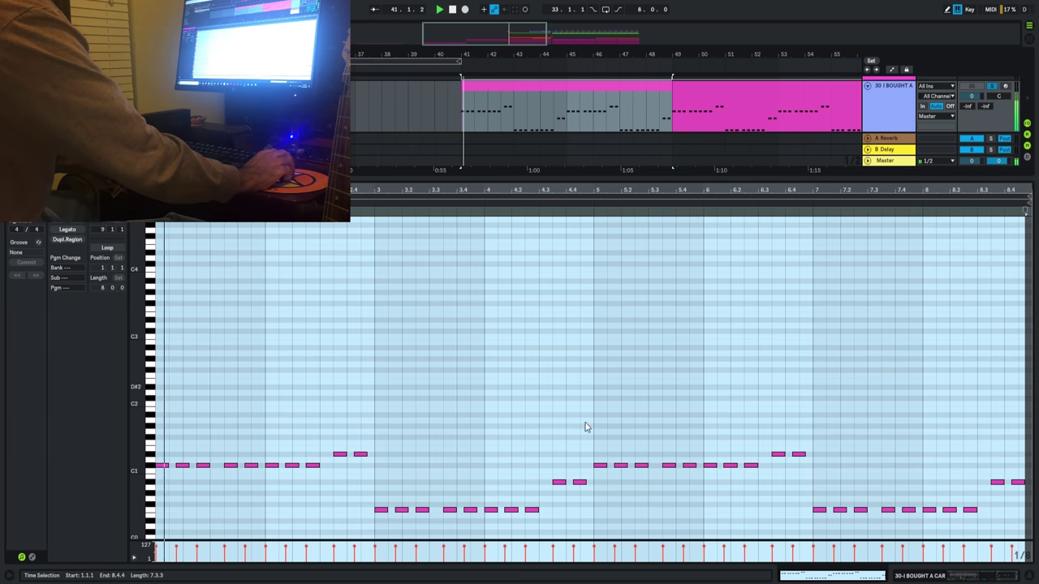
scroll(584, 425, "down", 5)
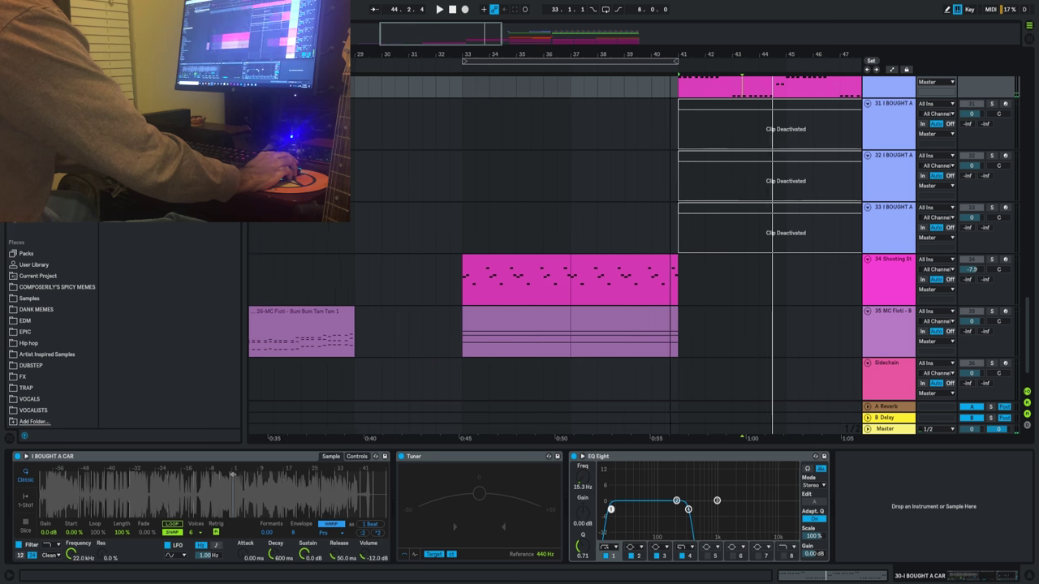
left_click_drag(469, 275, 832, 275)
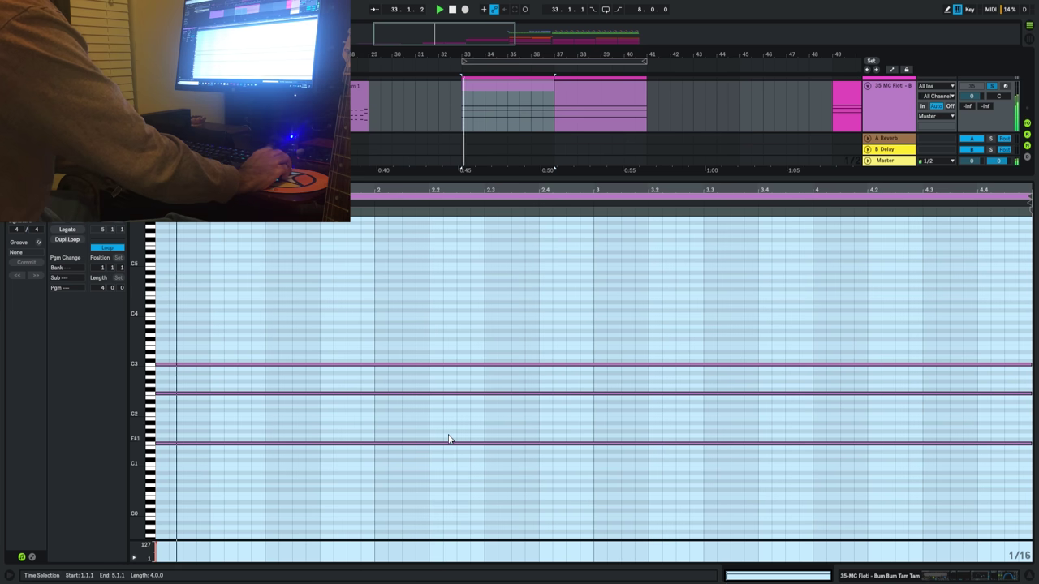
scroll(479, 493, "down", 1)
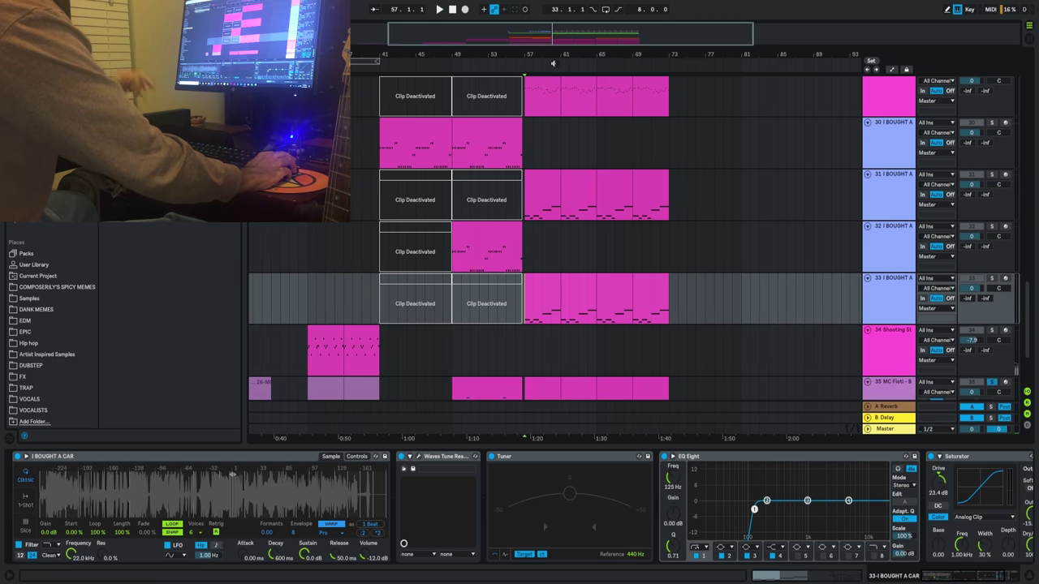
left_click_drag(552, 62, 553, 93)
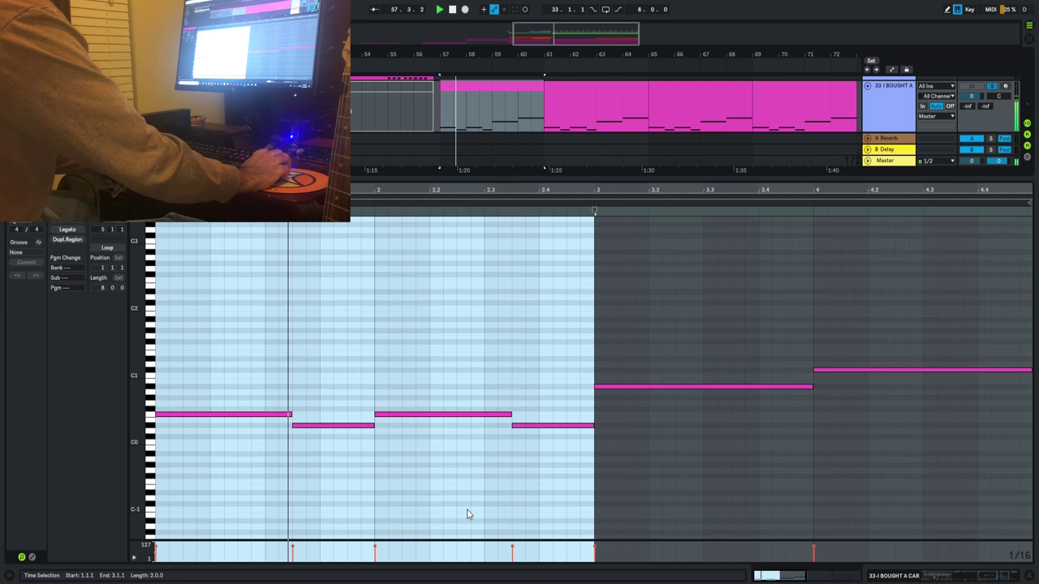
left_click(469, 511)
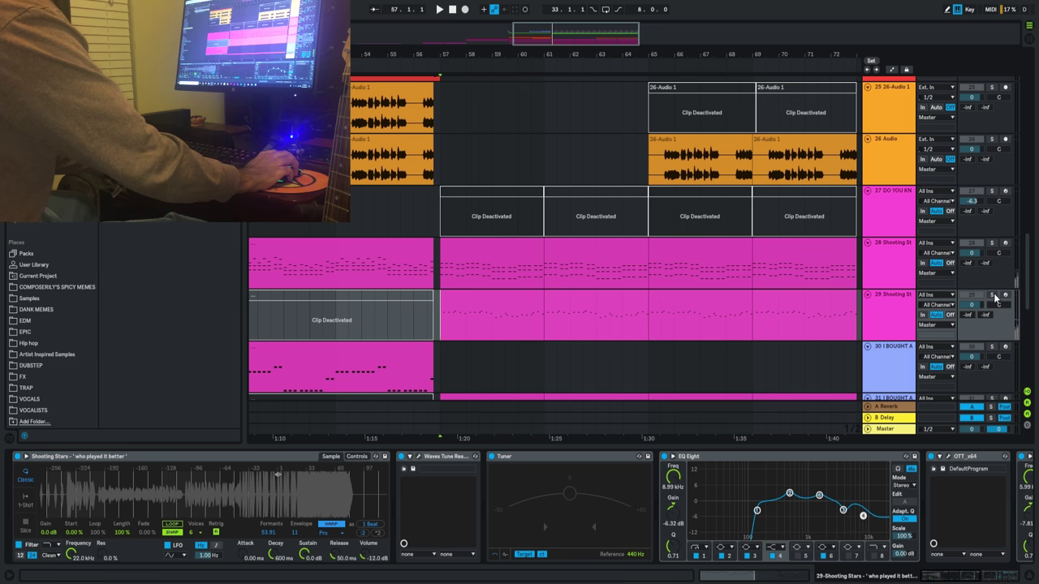
Play the Drums group from bar 57 and examine the clip patterns on tracks 13 to 18.
scroll(996, 298, "down", 2)
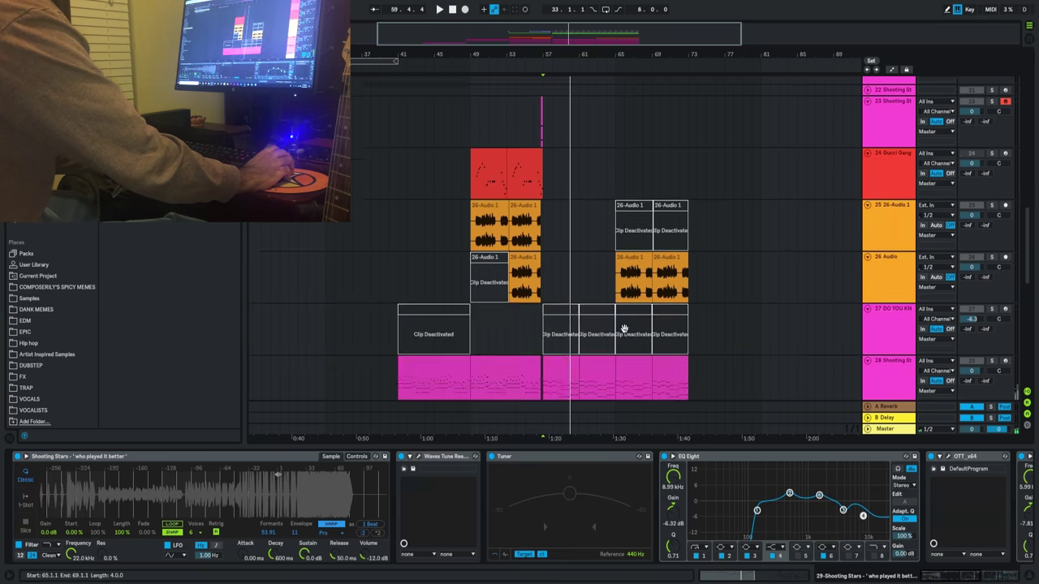
scroll(628, 333, "up", 3)
scroll(849, 326, "down", 2)
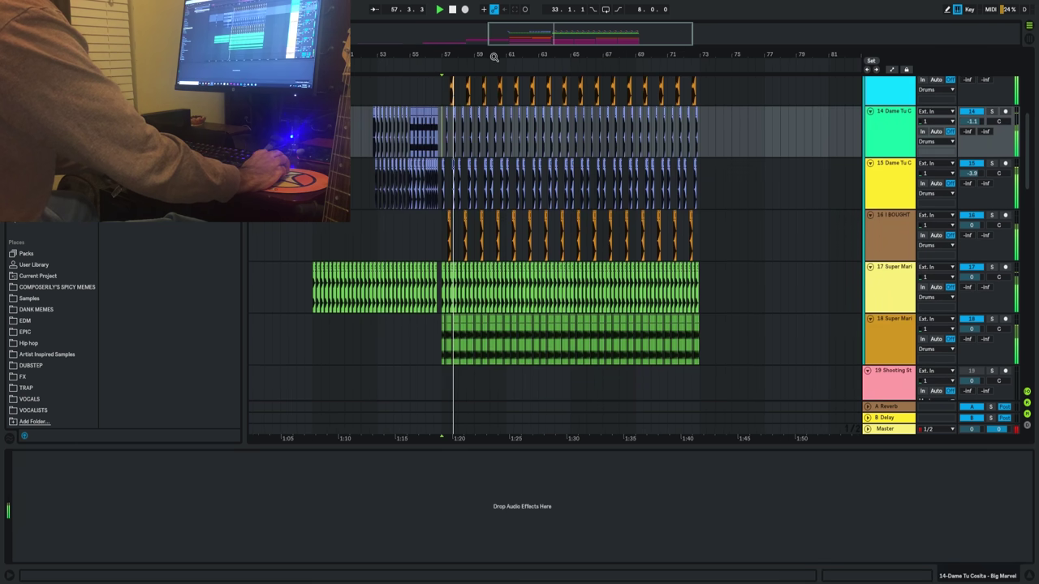
left_click_drag(494, 56, 496, 146)
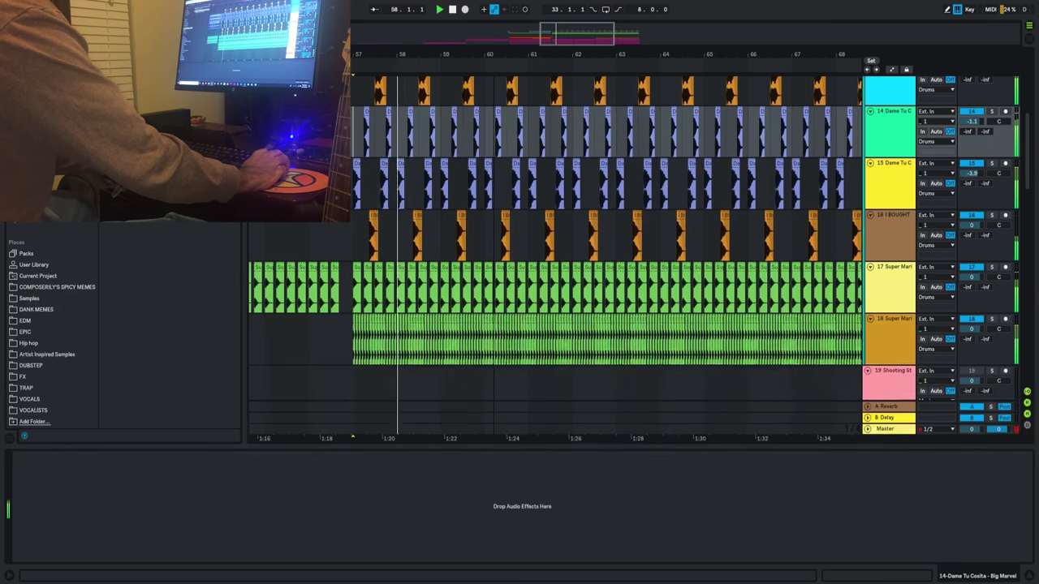
scroll(499, 231, "up", 1)
scroll(490, 285, "down", 5)
scroll(688, 217, "up", 6)
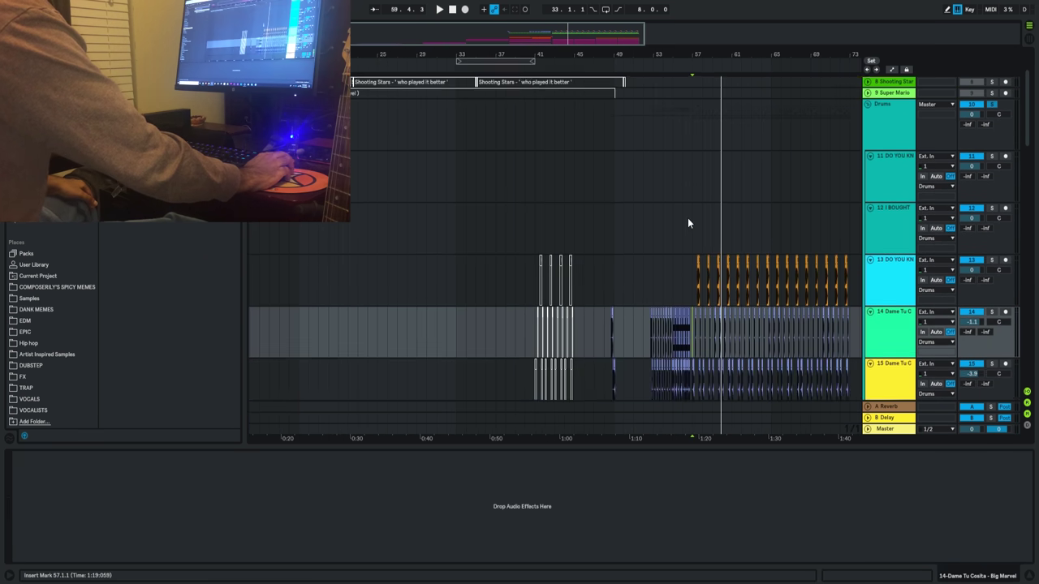
scroll(415, 341, "down", 5)
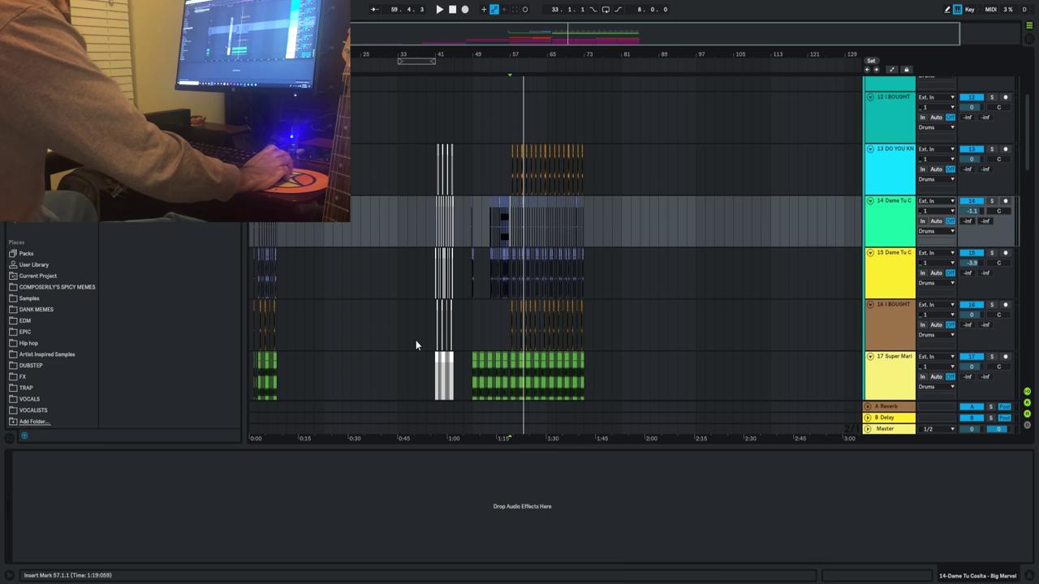
scroll(617, 280, "down", 3)
scroll(618, 288, "up", 3)
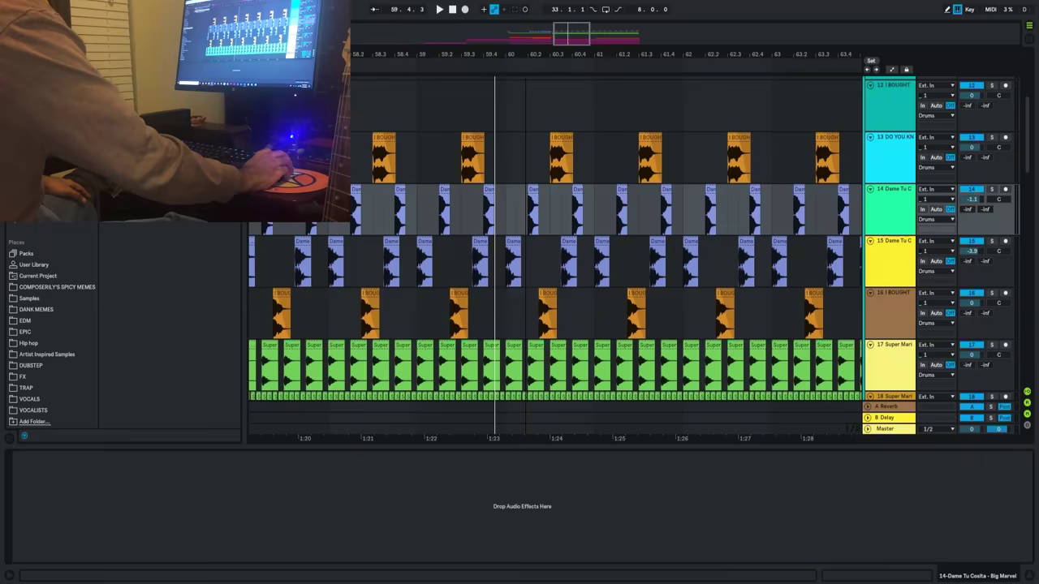
scroll(552, 260, "down", 3)
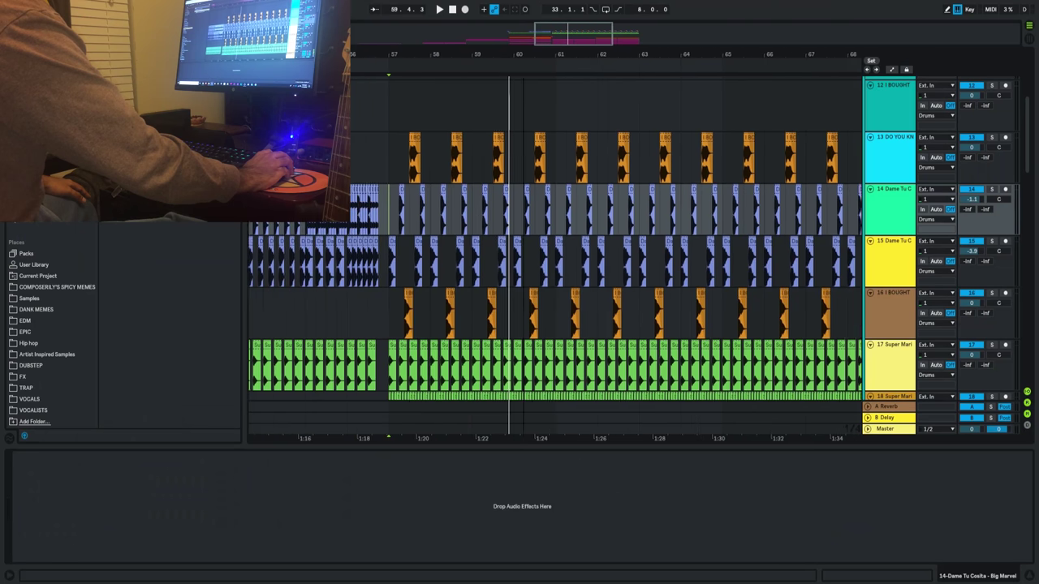
Play the full arrangement from bar 57 and review the melody and bass tracks below the drums.
left_click(369, 153)
scroll(579, 337, "down", 12)
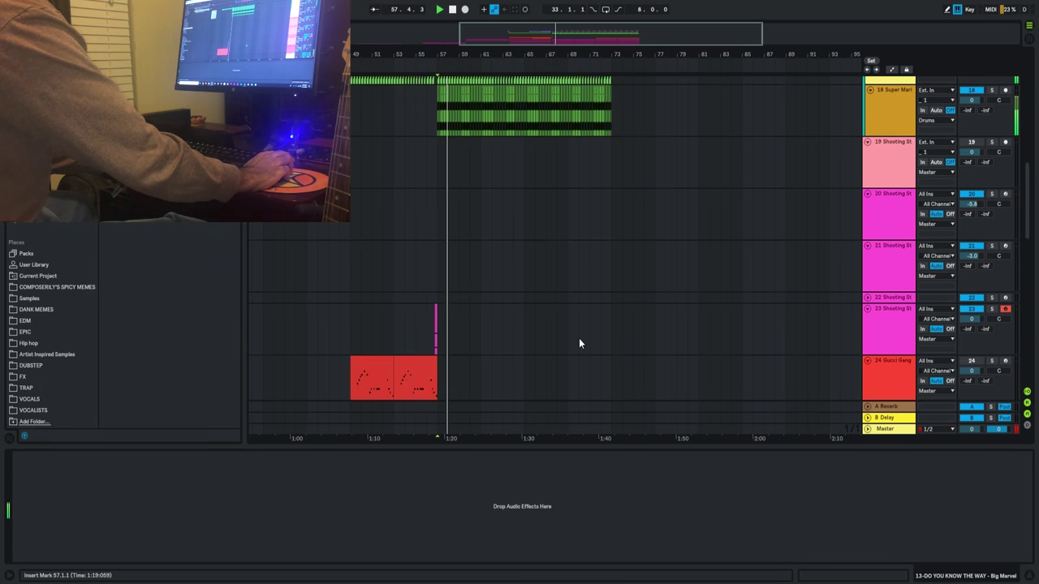
scroll(578, 337, "down", 5)
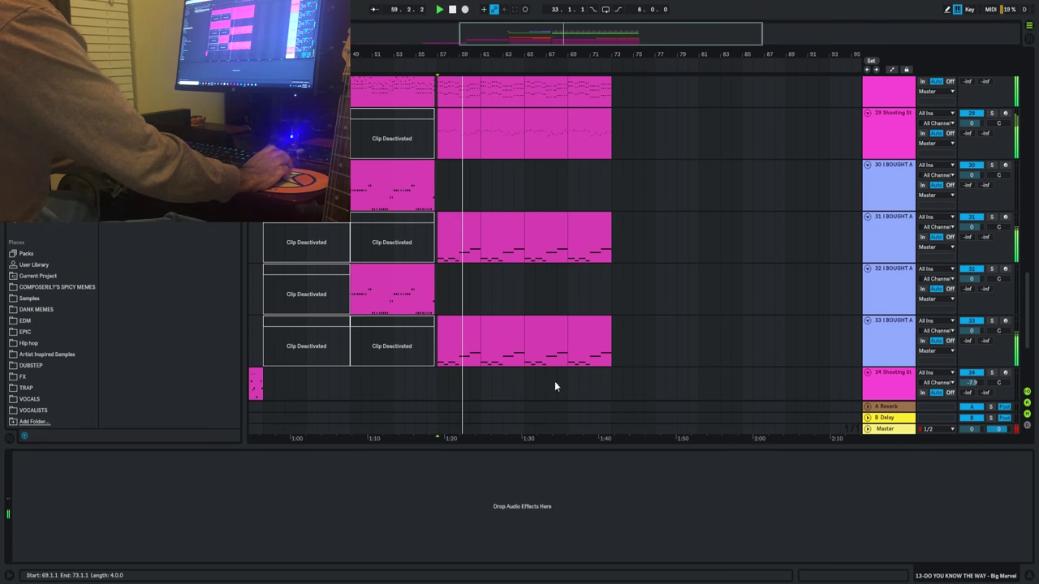